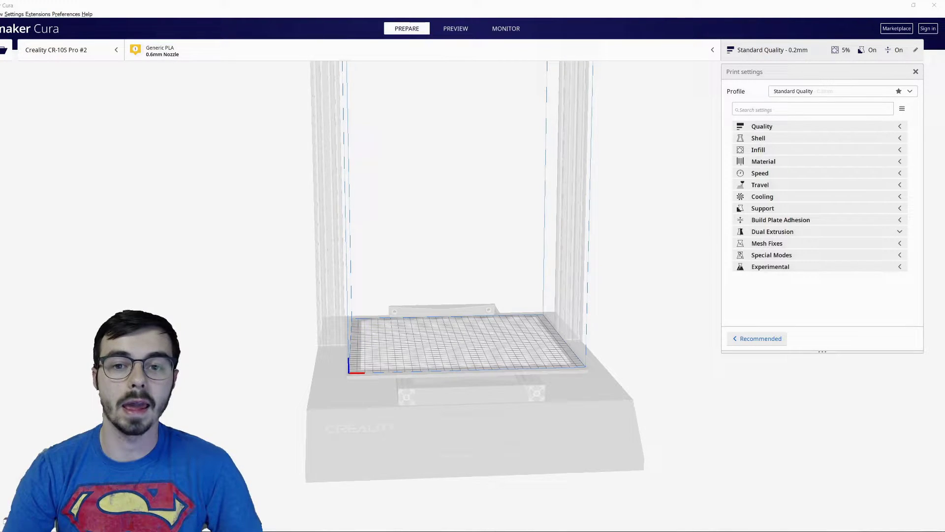
- Expand Quality and read the tooltips for the 0.2 mm layer height and 0.6 mm line widths
{"action": "left_click", "coordinate": [813, 127]}
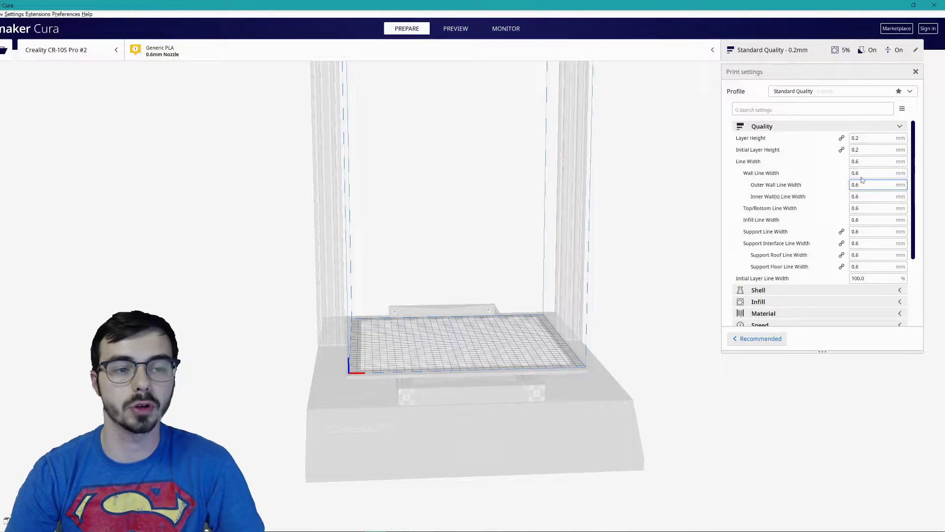
{"action": "mouse_move", "coordinate": [862, 175]}
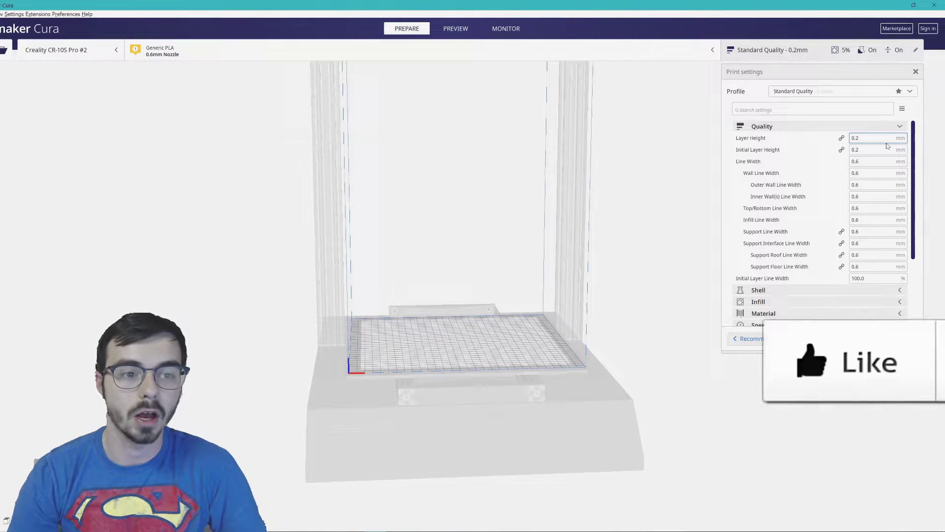
{"action": "mouse_move", "coordinate": [887, 145]}
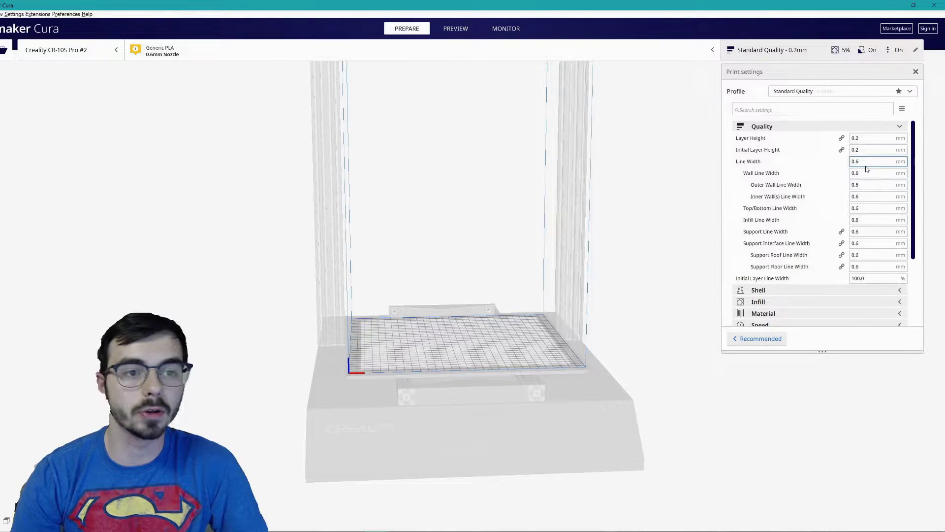
{"action": "mouse_move", "coordinate": [805, 176]}
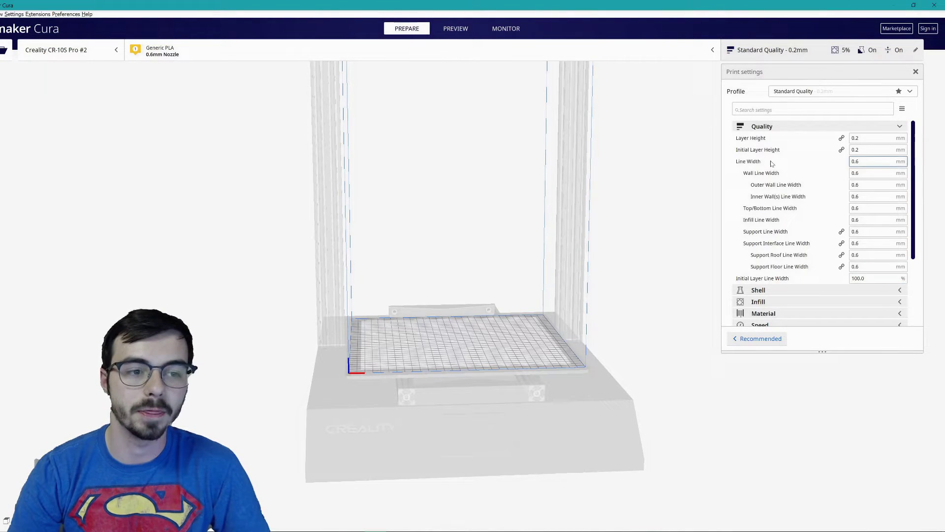
- Swap Quality for Shell and review 1.2 mm walls of 2 lines, 0.8 mm top/bottom, Sharpest Corner seam
{"action": "left_click", "coordinate": [784, 127]}
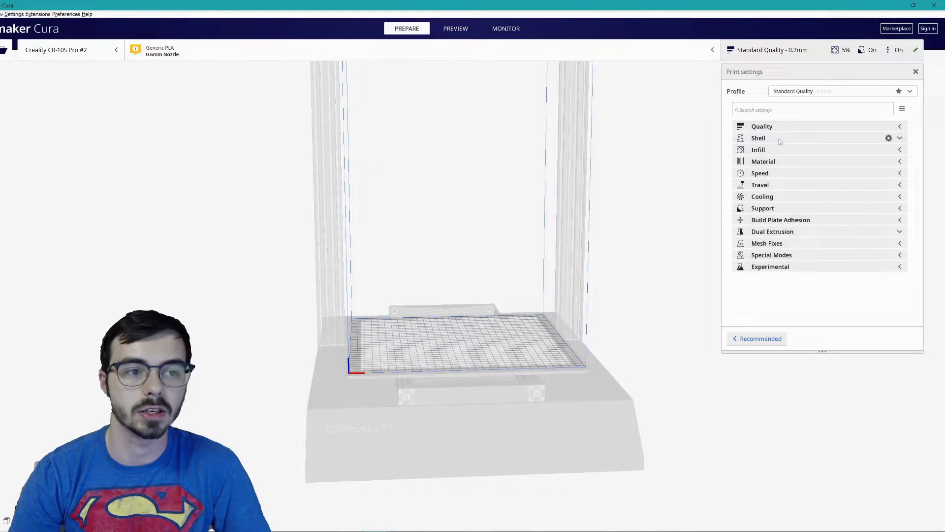
{"action": "left_click", "coordinate": [780, 141]}
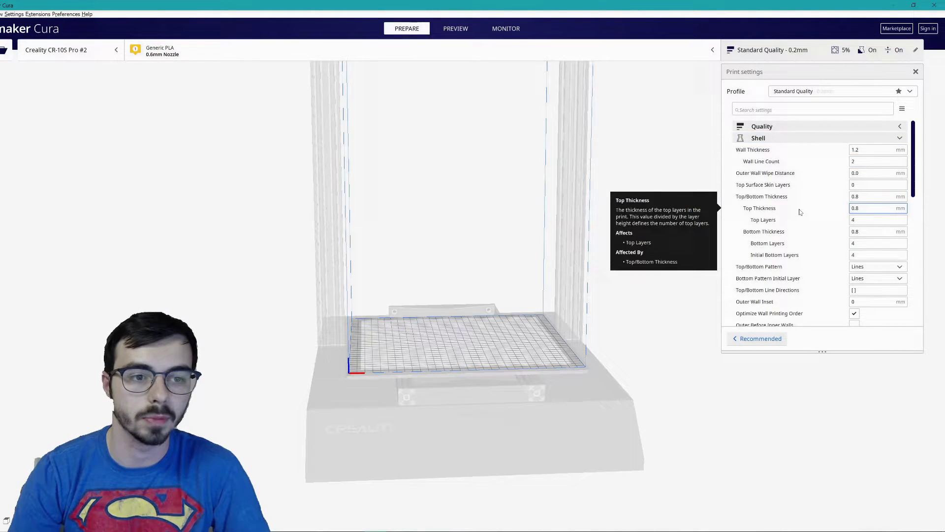
{"action": "scroll", "coordinate": [802, 210], "scroll_direction": "down", "scroll_amount": 1}
{"action": "scroll", "coordinate": [802, 211], "scroll_direction": "down", "scroll_amount": 1}
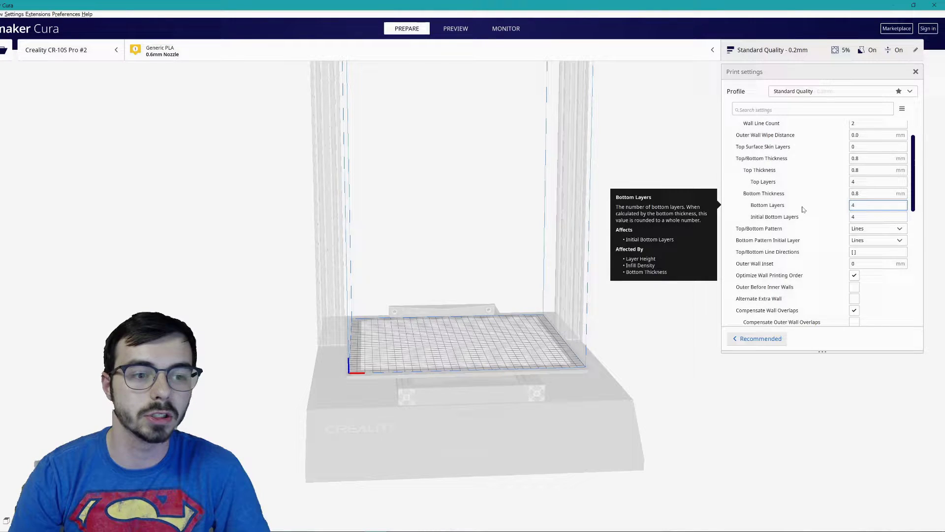
{"action": "scroll", "coordinate": [803, 210], "scroll_direction": "down", "scroll_amount": 2}
{"action": "scroll", "coordinate": [803, 210], "scroll_direction": "down", "scroll_amount": 1}
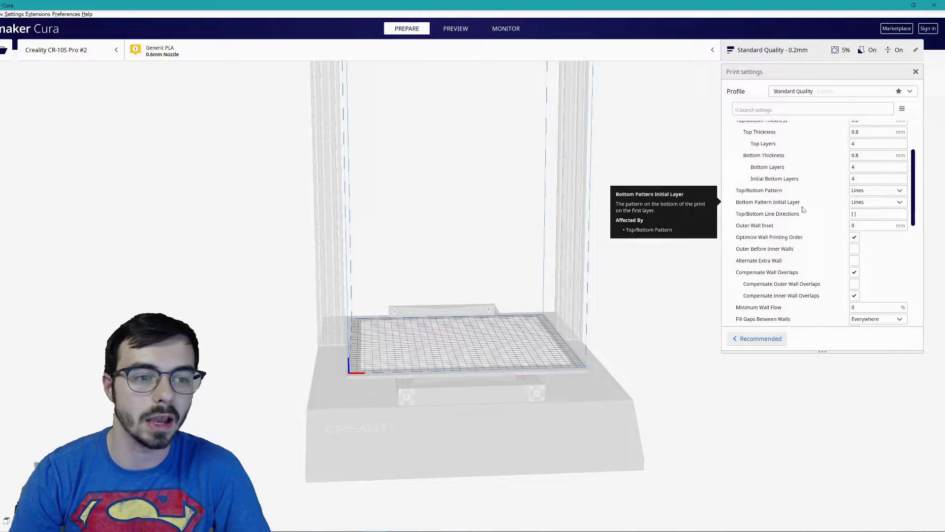
{"action": "scroll", "coordinate": [806, 213], "scroll_direction": "down", "scroll_amount": 2}
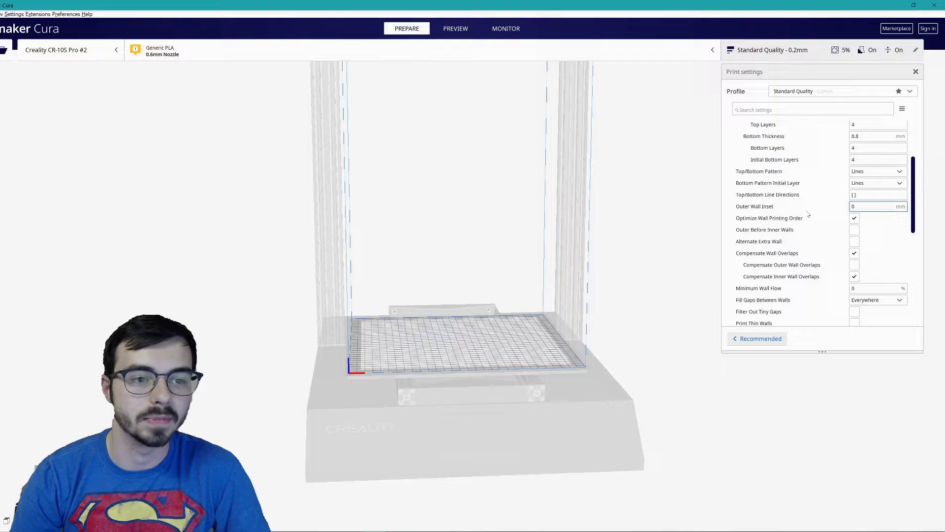
{"action": "scroll", "coordinate": [808, 214], "scroll_direction": "down", "scroll_amount": 3}
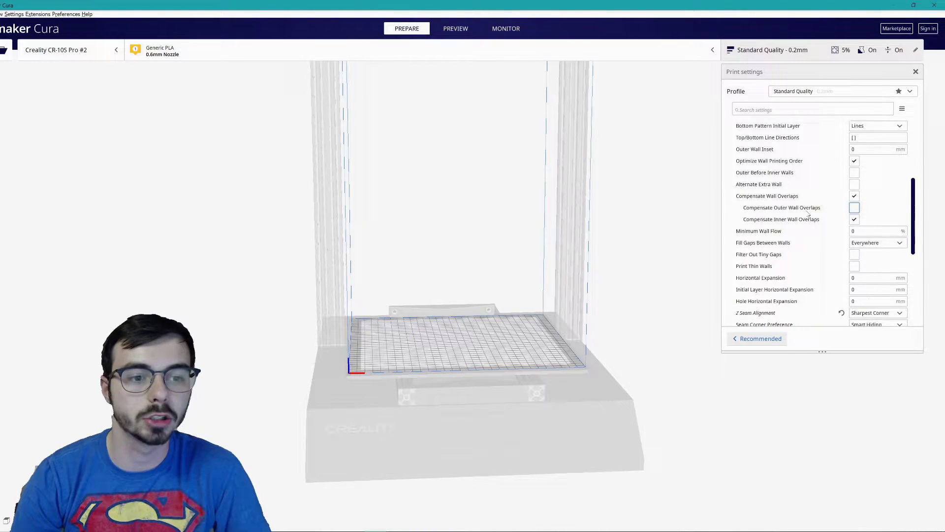
{"action": "scroll", "coordinate": [808, 214], "scroll_direction": "down", "scroll_amount": 1}
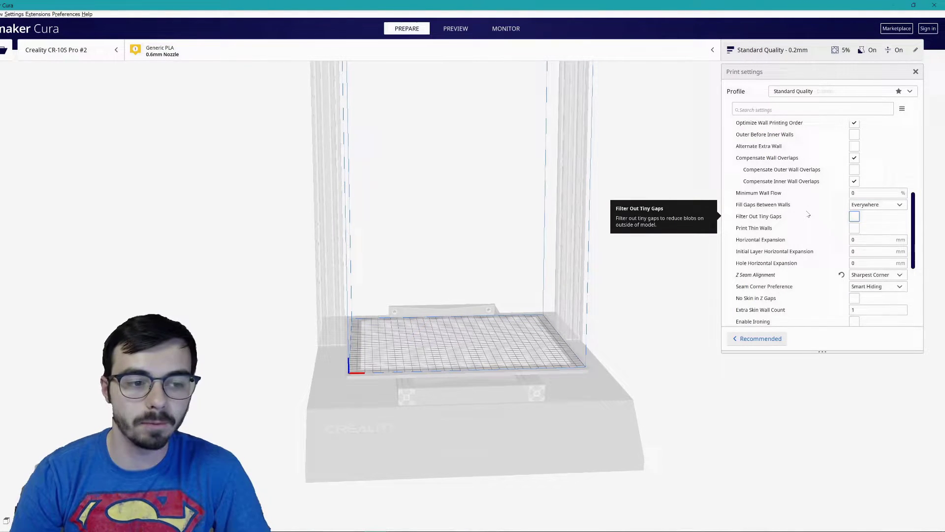
{"action": "scroll", "coordinate": [808, 213], "scroll_direction": "down", "scroll_amount": 1}
{"action": "mouse_move", "coordinate": [873, 258]}
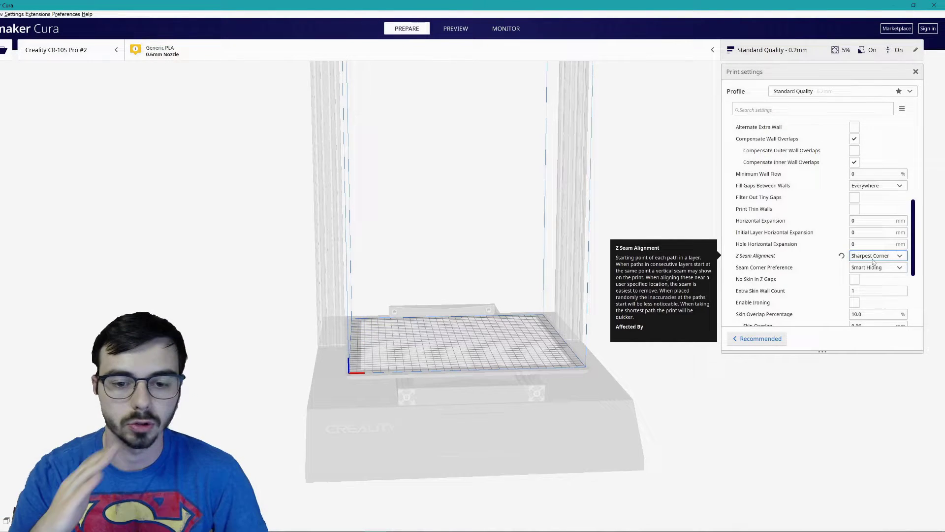
{"action": "scroll", "coordinate": [803, 287], "scroll_direction": "down", "scroll_amount": 1}
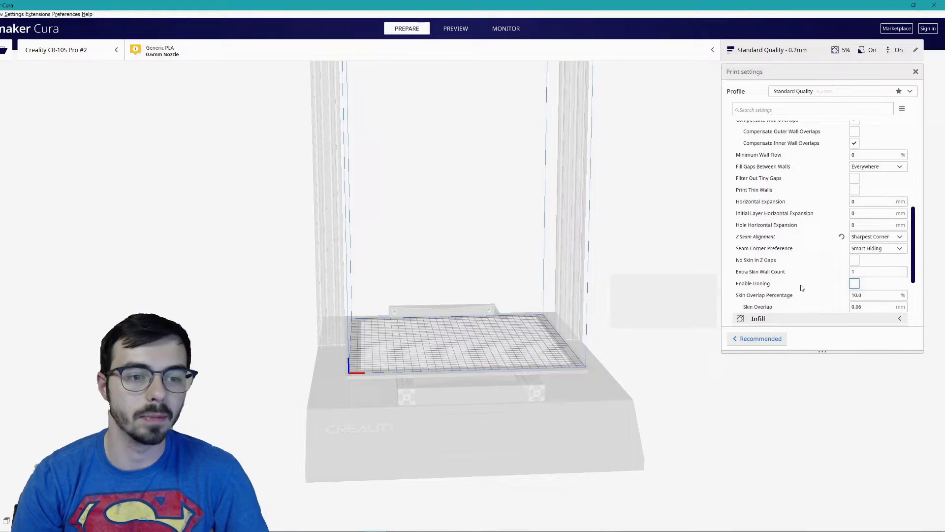
{"action": "scroll", "coordinate": [802, 287], "scroll_direction": "down", "scroll_amount": 1}
{"action": "scroll", "coordinate": [821, 256], "scroll_direction": "up", "scroll_amount": 5}
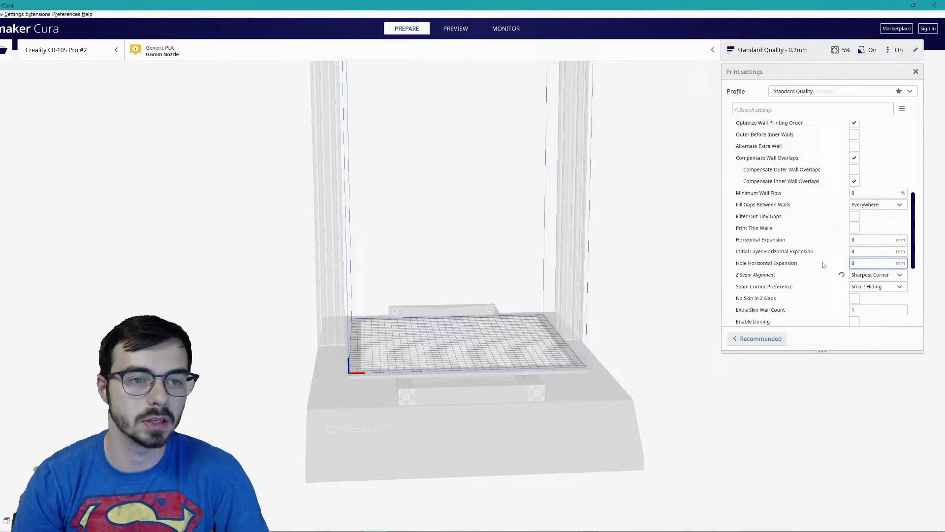
{"action": "scroll", "coordinate": [821, 250], "scroll_direction": "up", "scroll_amount": 4}
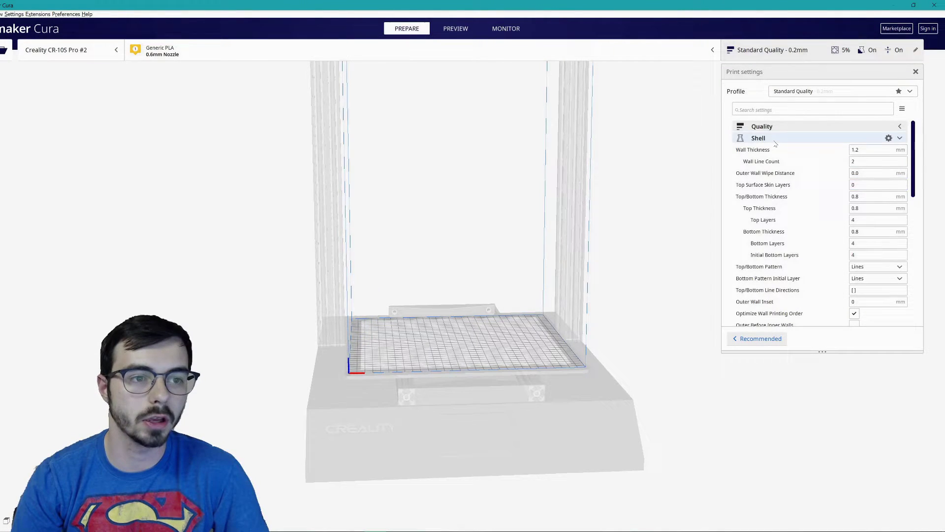
- Collapse Shell, expand Infill and select the 5% Infill Density value
{"action": "left_click", "coordinate": [775, 141]}
{"action": "left_click", "coordinate": [776, 150]}
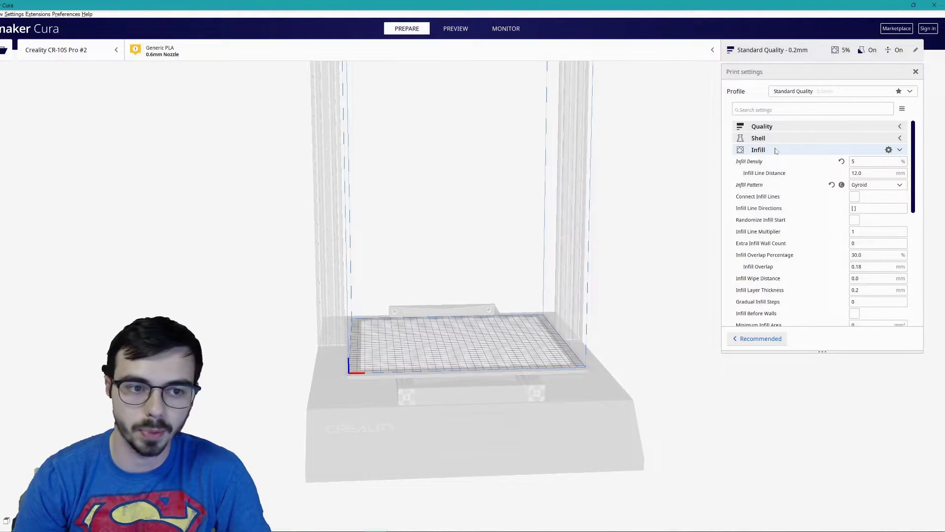
{"action": "mouse_move", "coordinate": [869, 186]}
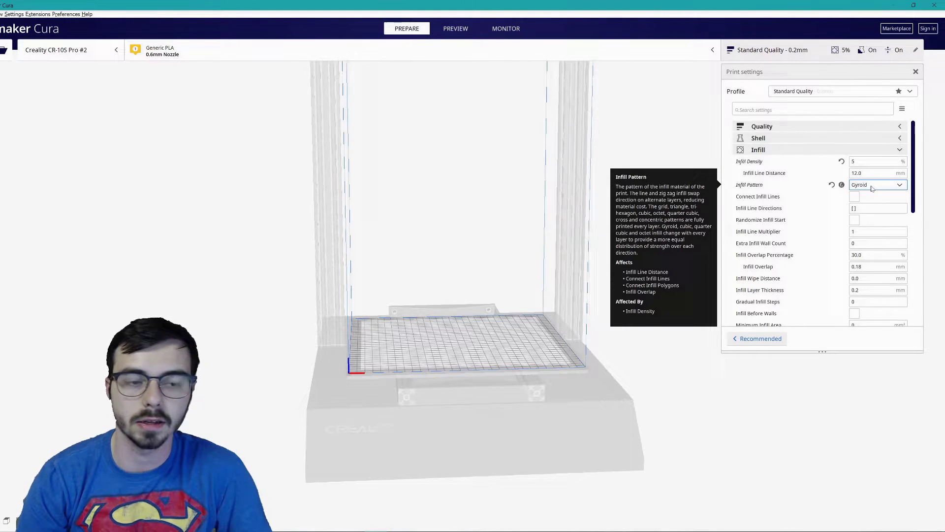
{"action": "left_click", "coordinate": [871, 161]}
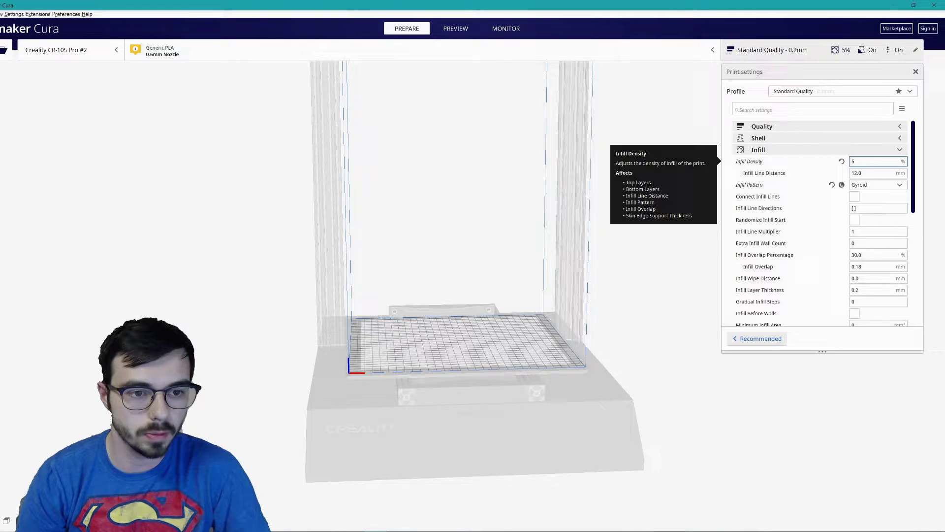
- Scroll through the infill options, including the Gyroid pattern and 12.0 mm line distance
{"action": "scroll", "coordinate": [805, 230], "scroll_direction": "down", "scroll_amount": 2}
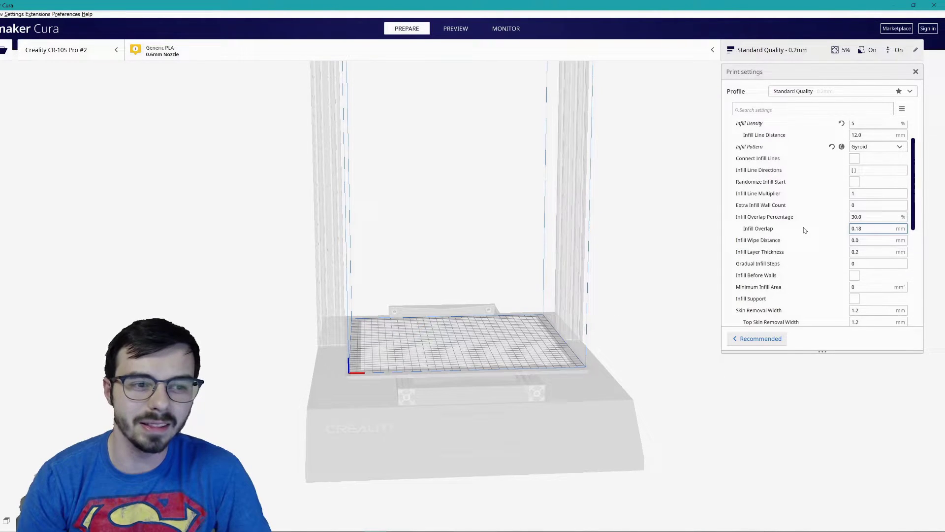
{"action": "mouse_move", "coordinate": [805, 231]}
{"action": "scroll", "coordinate": [805, 230], "scroll_direction": "down", "scroll_amount": 4}
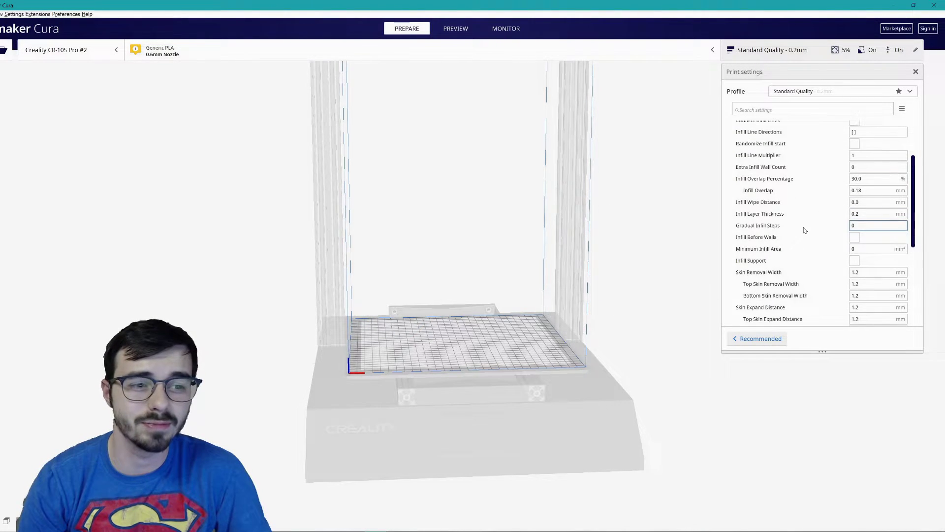
{"action": "scroll", "coordinate": [805, 231], "scroll_direction": "down", "scroll_amount": 2}
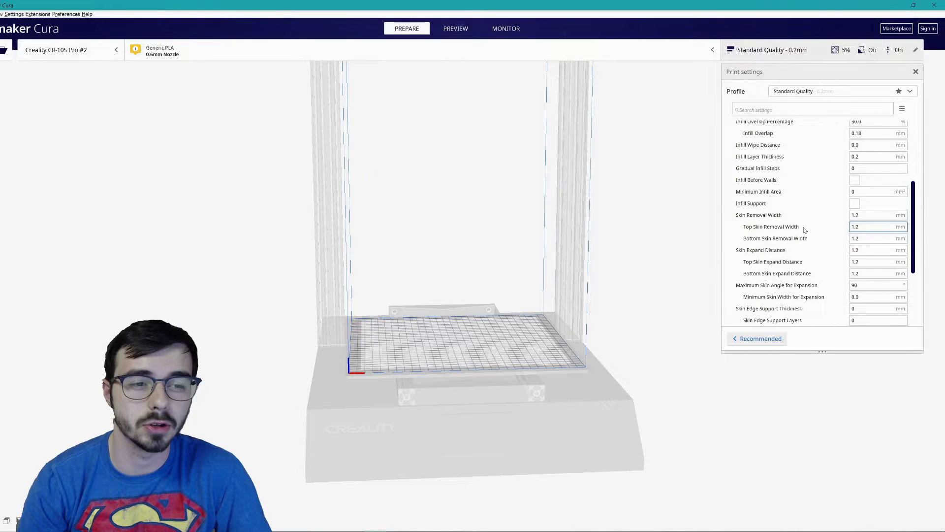
{"action": "scroll", "coordinate": [807, 230], "scroll_direction": "up", "scroll_amount": 3}
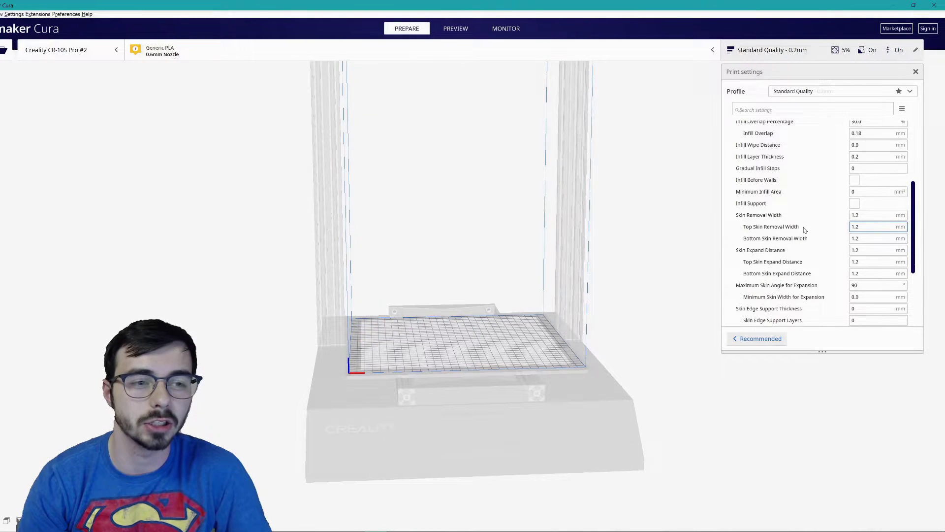
{"action": "scroll", "coordinate": [815, 229], "scroll_direction": "up", "scroll_amount": 5}
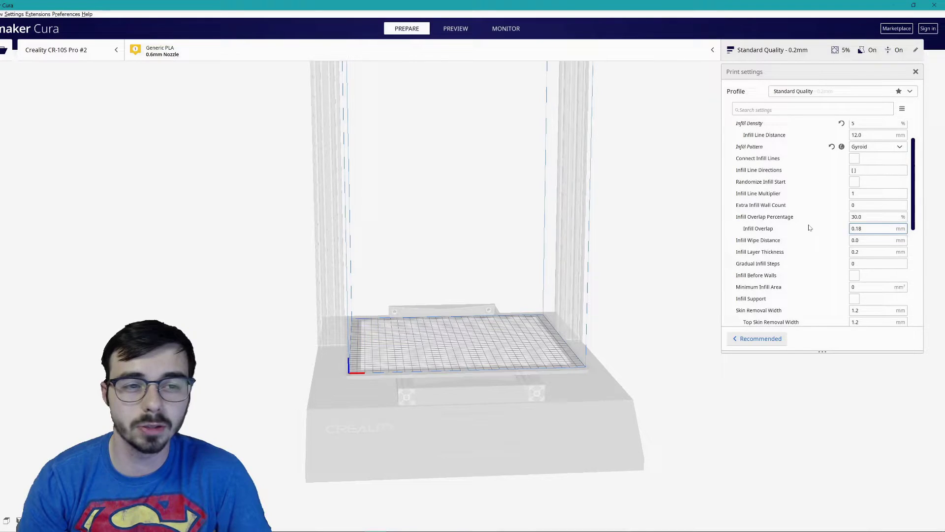
- Collapse Infill and review Material: 220 °C printing temperature, 55 °C build plate, 100% flow
{"action": "left_click", "coordinate": [771, 149]}
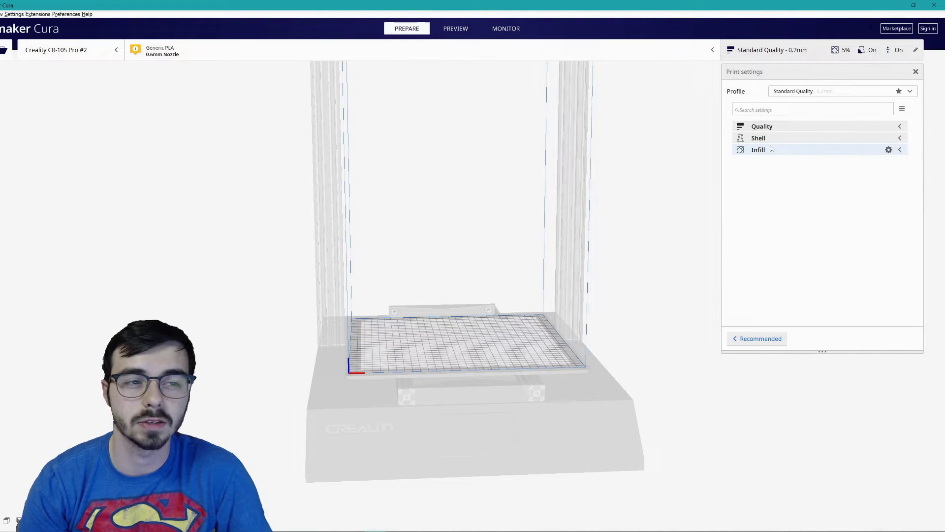
{"action": "left_click", "coordinate": [769, 162]}
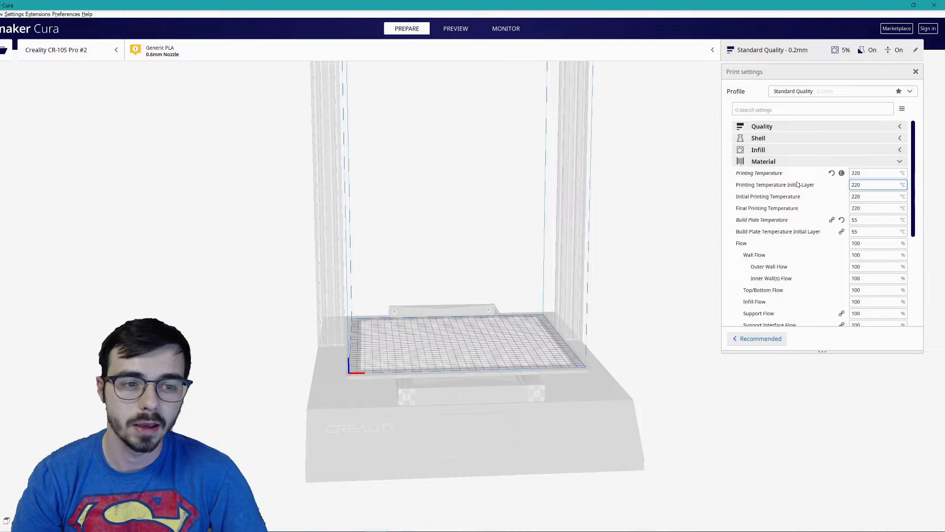
{"action": "mouse_move", "coordinate": [801, 183]}
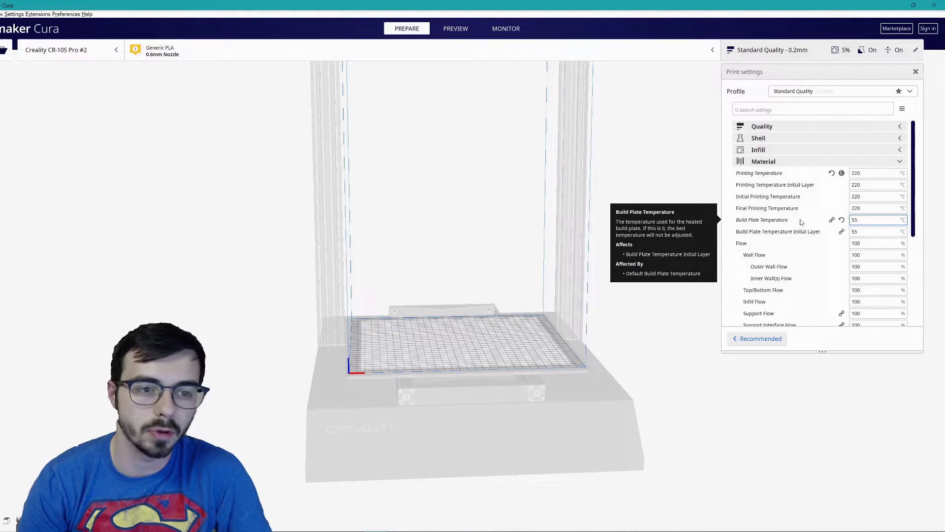
{"action": "scroll", "coordinate": [801, 222], "scroll_direction": "down", "scroll_amount": 1}
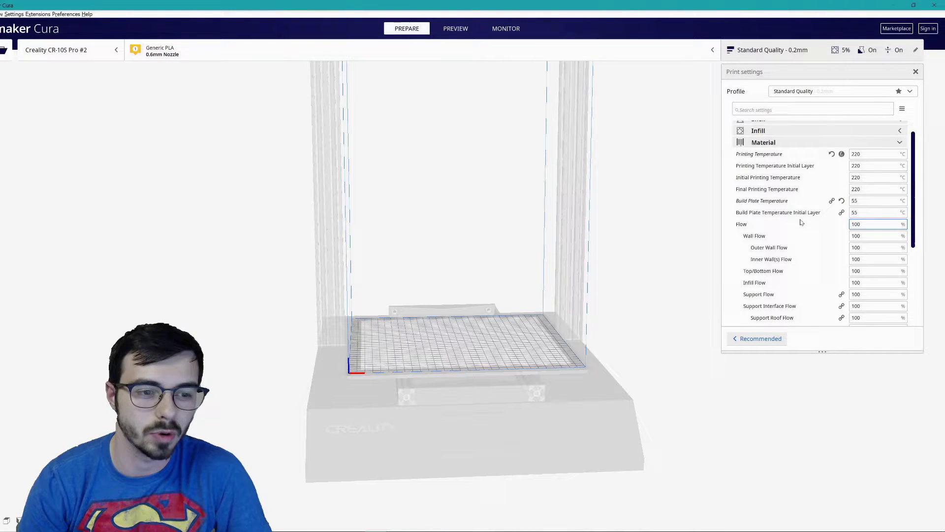
{"action": "scroll", "coordinate": [801, 222], "scroll_direction": "down", "scroll_amount": 1}
{"action": "scroll", "coordinate": [802, 222], "scroll_direction": "down", "scroll_amount": 2}
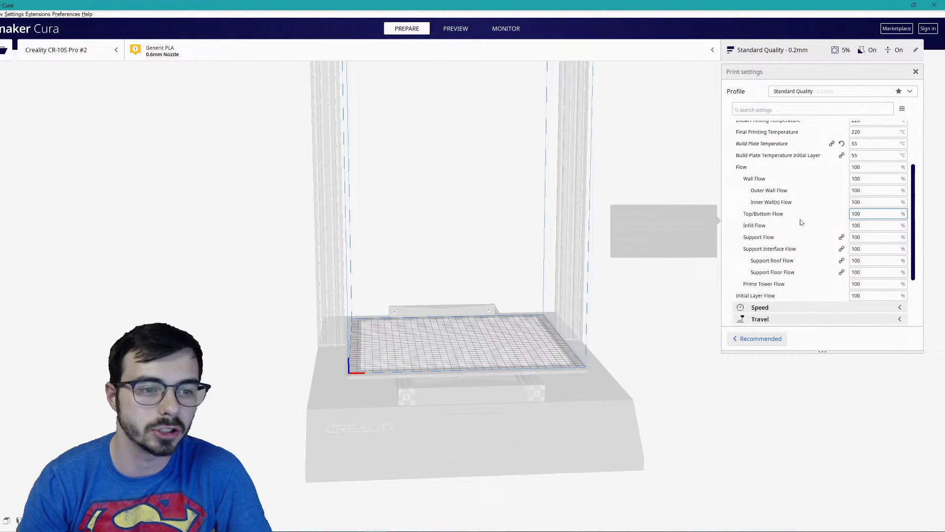
{"action": "scroll", "coordinate": [802, 222], "scroll_direction": "up", "scroll_amount": 4}
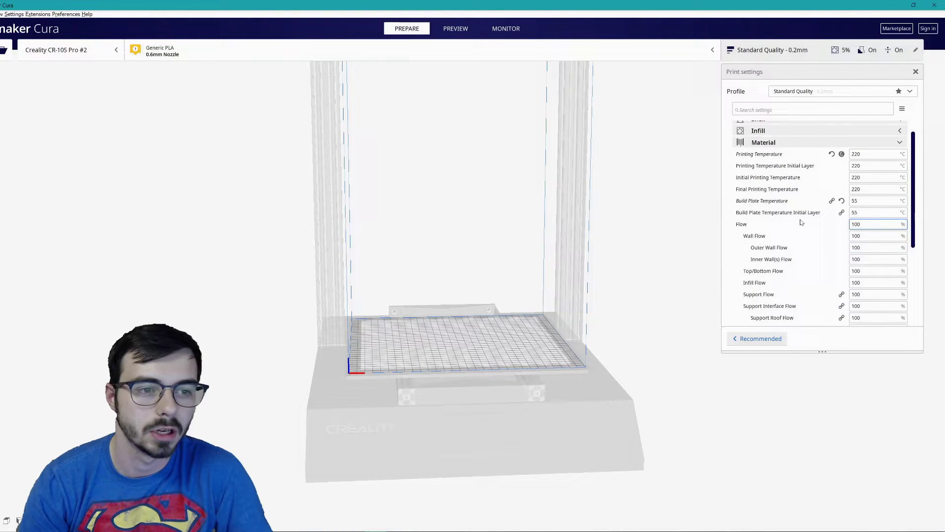
{"action": "left_click", "coordinate": [782, 161]}
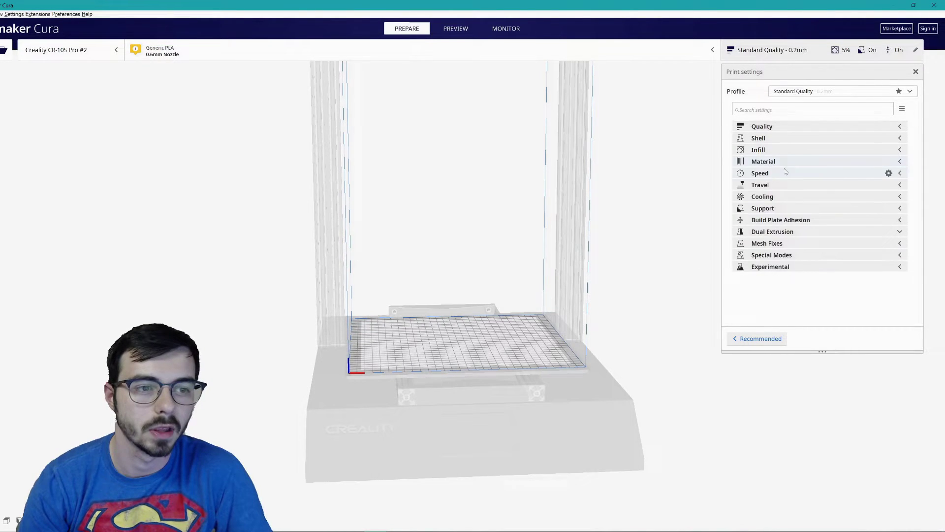
{"action": "left_click", "coordinate": [785, 174]}
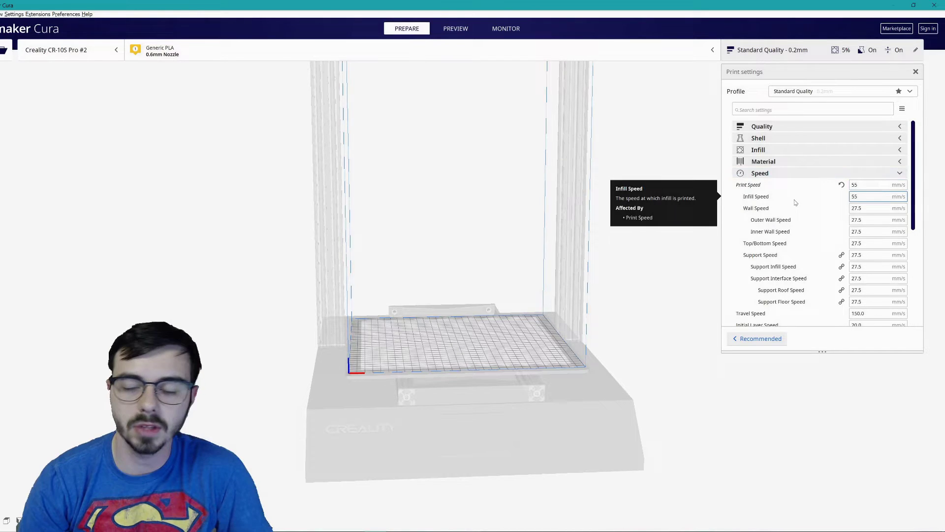
{"action": "mouse_move", "coordinate": [796, 202]}
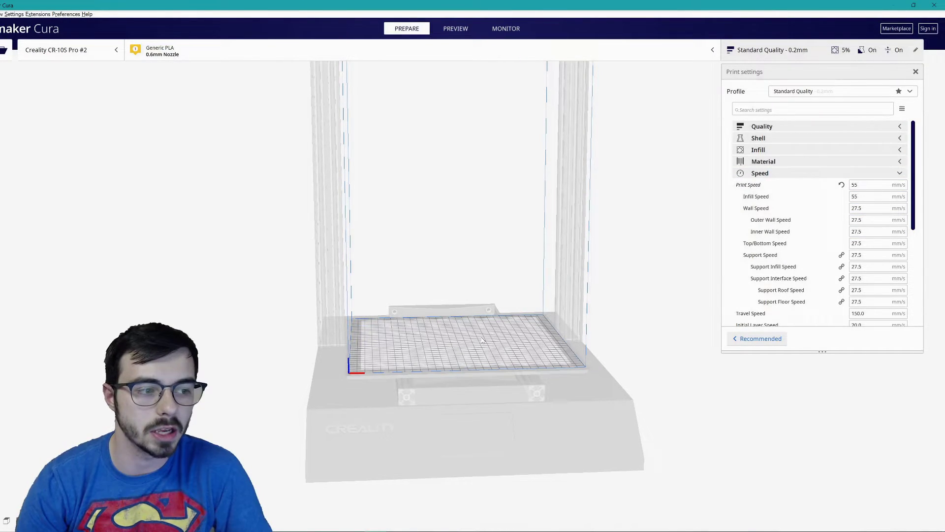
{"action": "right_click_drag", "start_coordinate": [477, 332], "coordinate": [505, 366]}
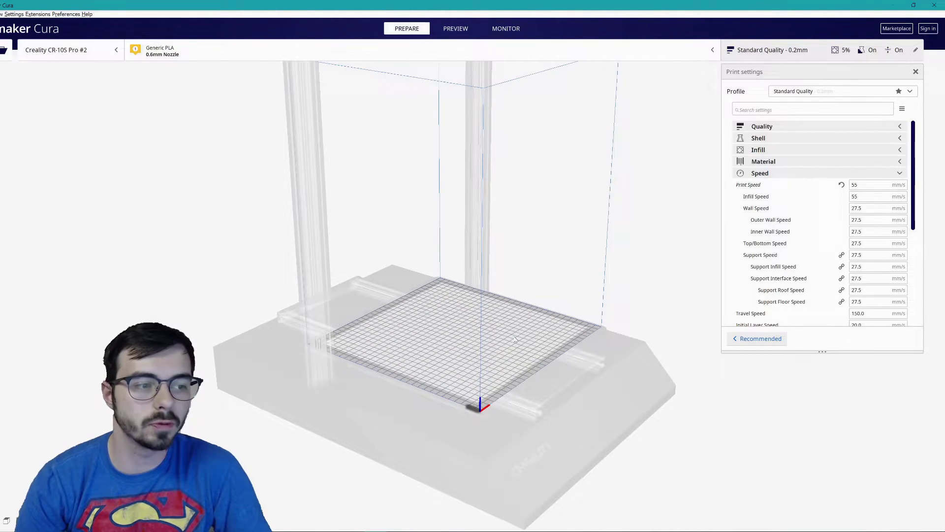
{"action": "right_click_drag", "start_coordinate": [514, 213], "coordinate": [511, 331]}
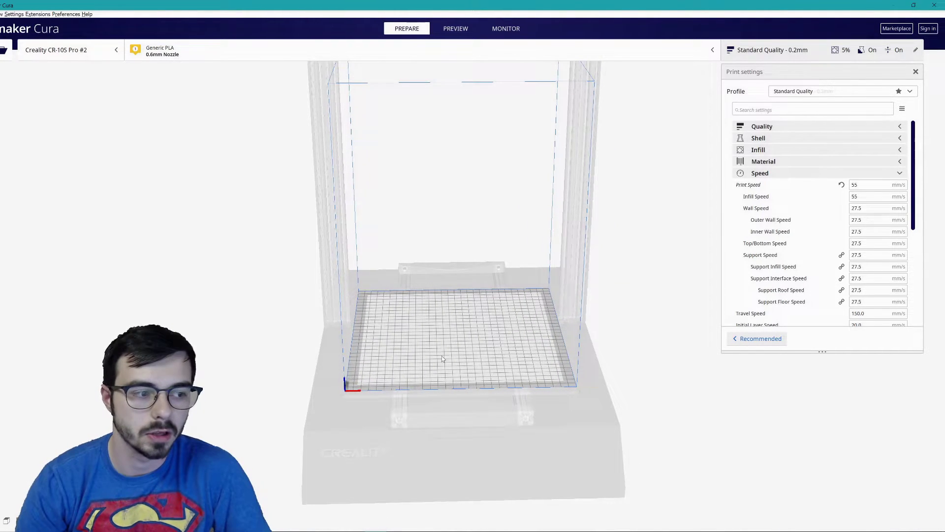
{"action": "right_click_drag", "start_coordinate": [442, 356], "coordinate": [446, 294]}
{"action": "scroll", "coordinate": [432, 267], "scroll_direction": "down", "scroll_amount": 2}
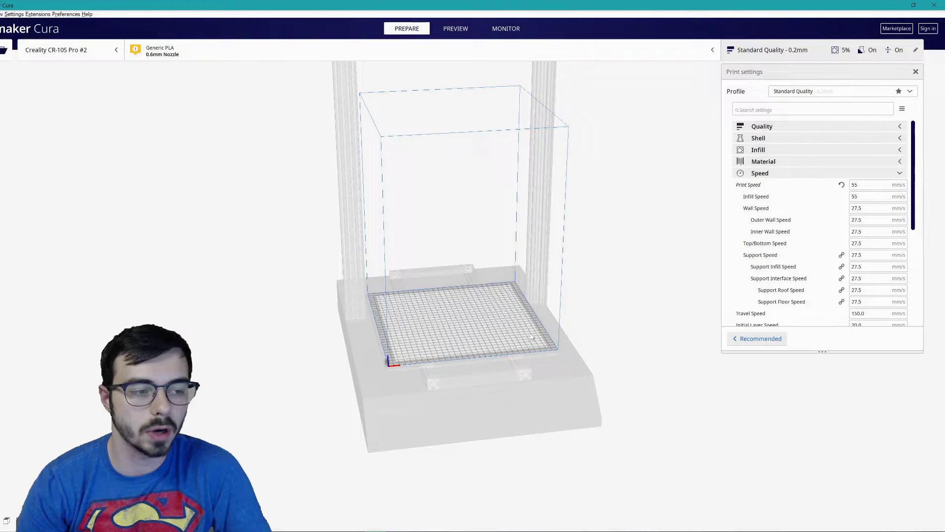
{"action": "right_click_drag", "start_coordinate": [533, 337], "coordinate": [478, 327]}
{"action": "scroll", "coordinate": [477, 325], "scroll_direction": "up", "scroll_amount": 2}
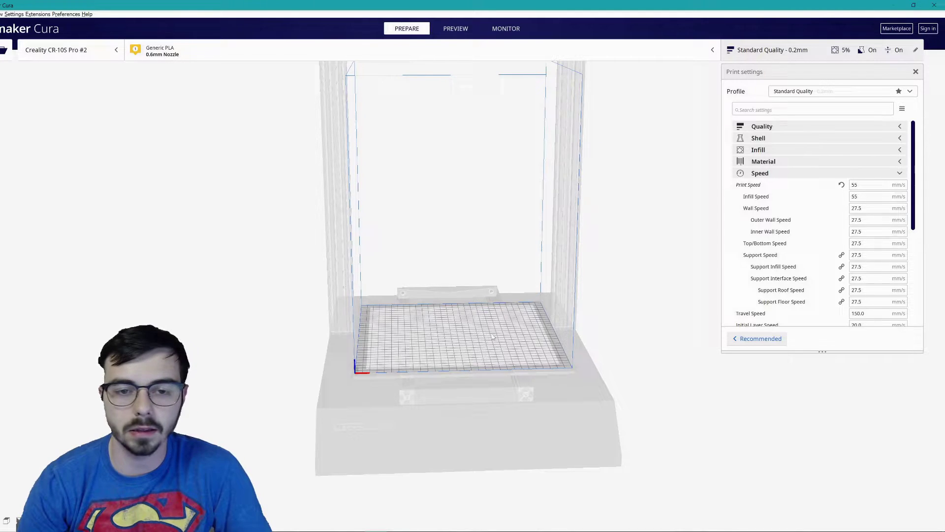
{"action": "scroll", "coordinate": [490, 202], "scroll_direction": "up", "scroll_amount": 1}
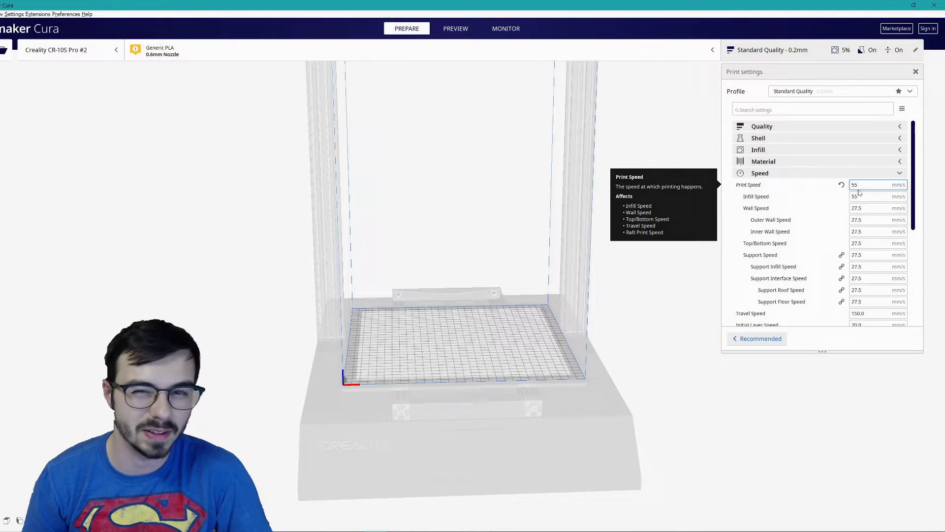
{"action": "left_click", "coordinate": [829, 173]}
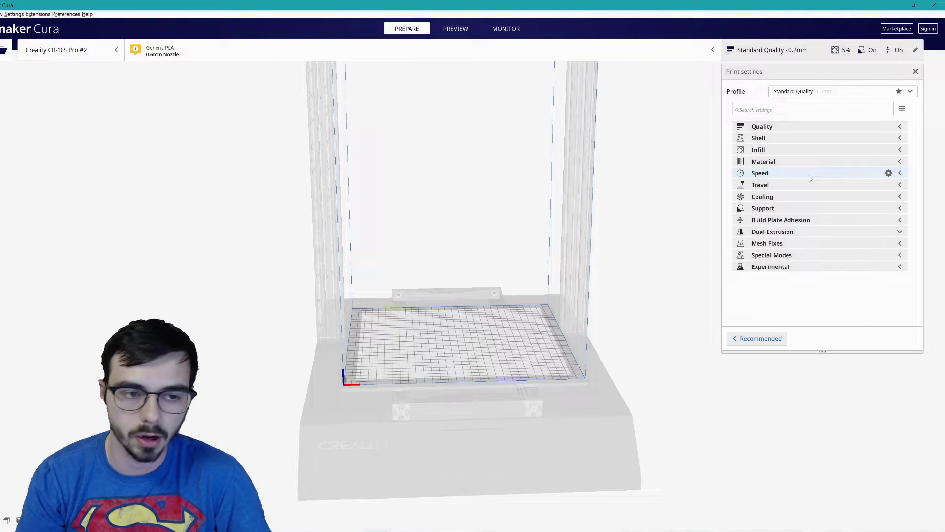
{"action": "left_click", "coordinate": [801, 185]}
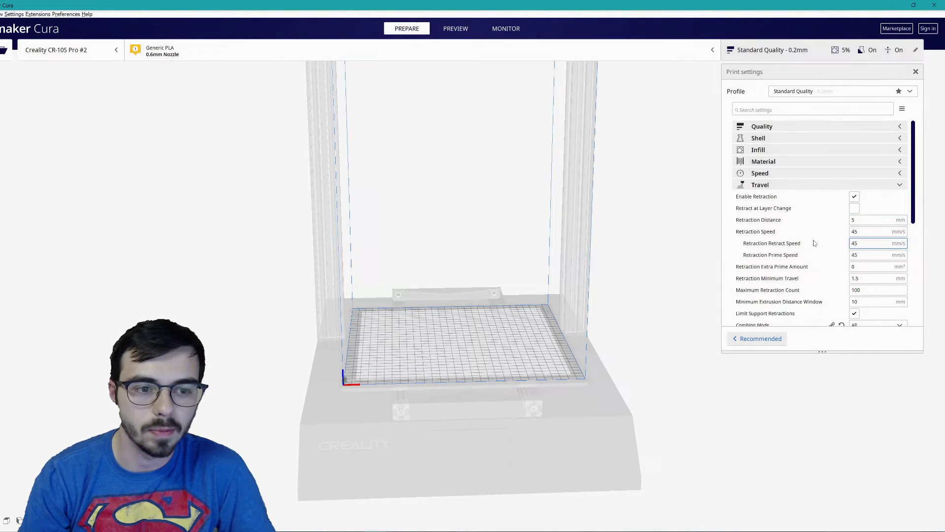
{"action": "scroll", "coordinate": [823, 301], "scroll_direction": "down", "scroll_amount": 1}
{"action": "scroll", "coordinate": [825, 303], "scroll_direction": "down", "scroll_amount": 2}
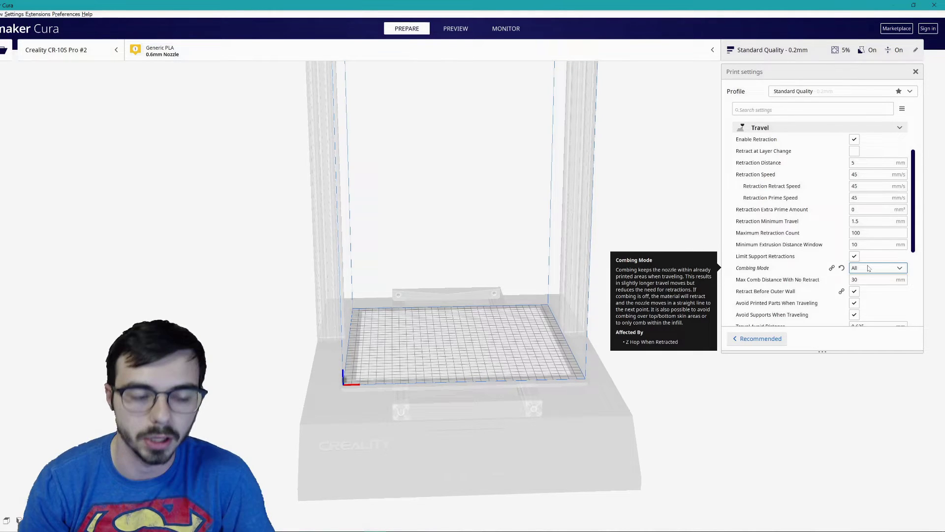
{"action": "left_click", "coordinate": [869, 268]}
{"action": "left_click", "coordinate": [869, 268]}
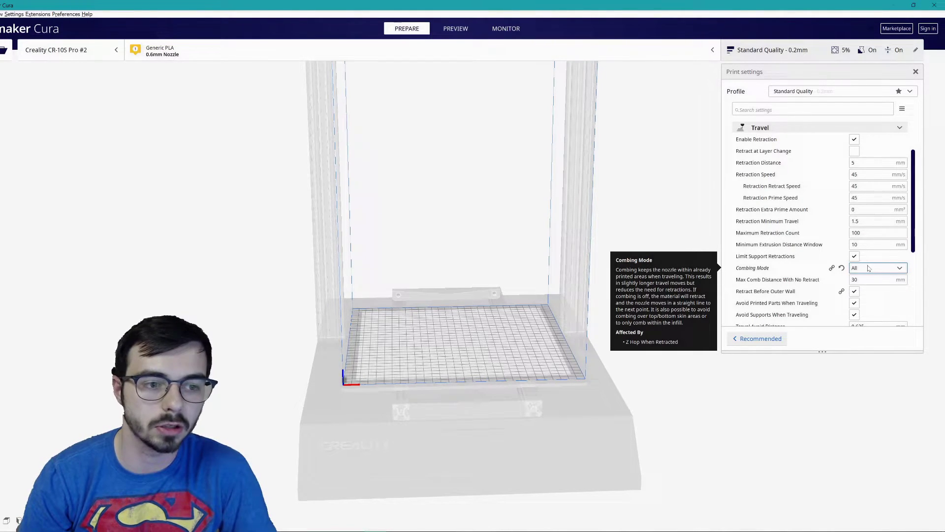
{"action": "scroll", "coordinate": [791, 269], "scroll_direction": "down", "scroll_amount": 2}
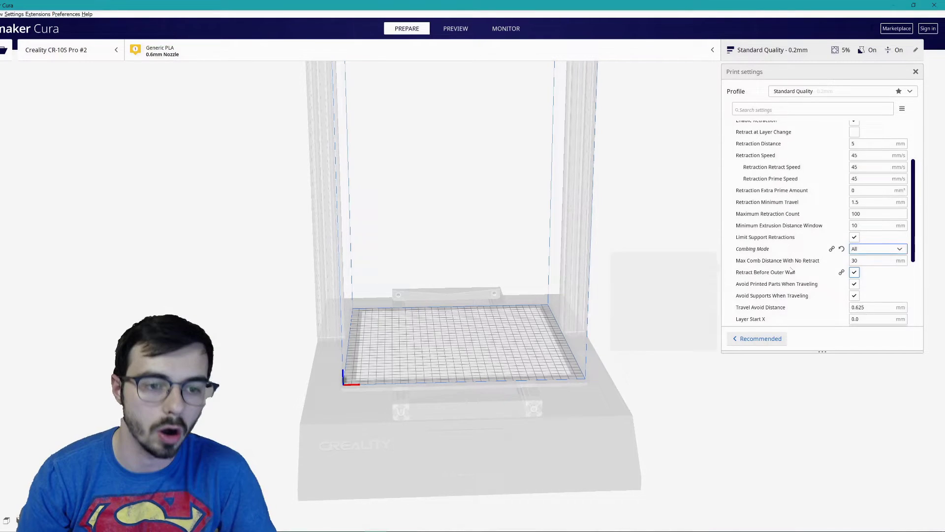
{"action": "scroll", "coordinate": [791, 269], "scroll_direction": "down", "scroll_amount": 3}
{"action": "scroll", "coordinate": [791, 270], "scroll_direction": "down", "scroll_amount": 2}
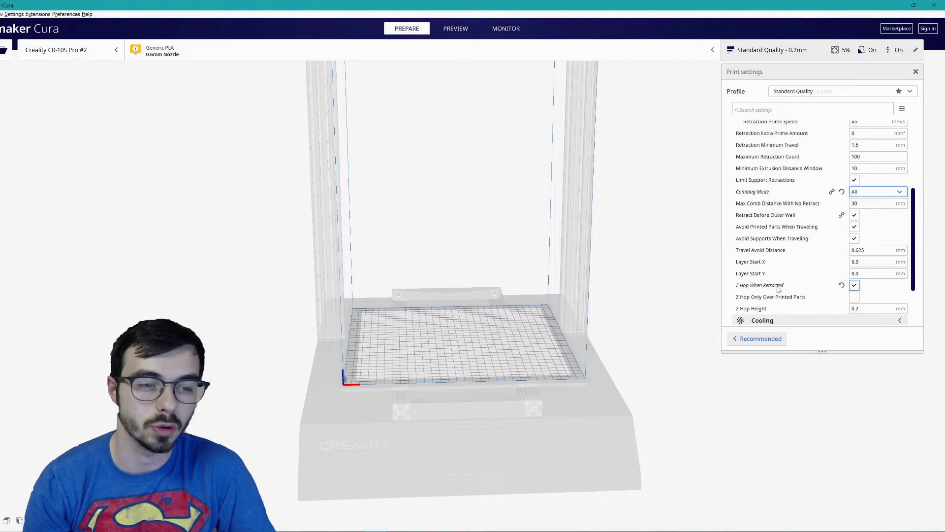
{"action": "scroll", "coordinate": [815, 266], "scroll_direction": "up", "scroll_amount": 3}
{"action": "scroll", "coordinate": [818, 256], "scroll_direction": "up", "scroll_amount": 1}
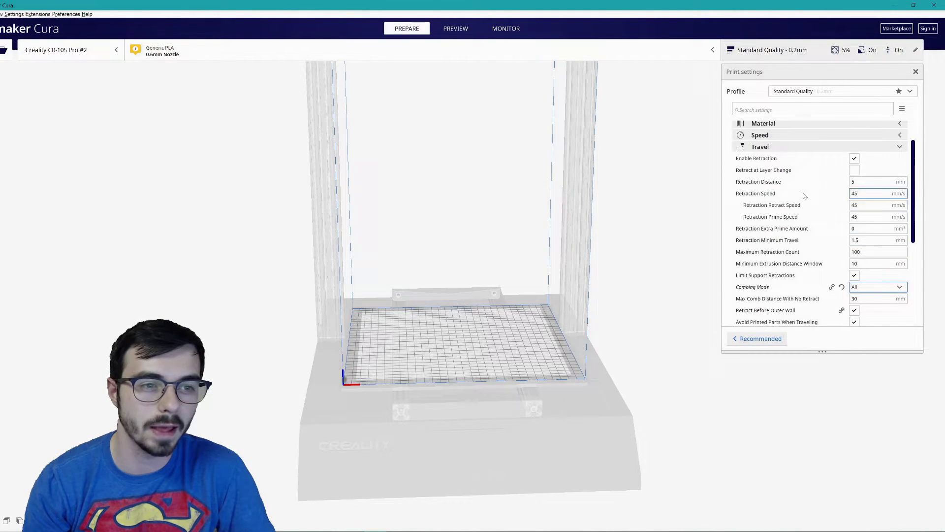
{"action": "left_click", "coordinate": [787, 150]}
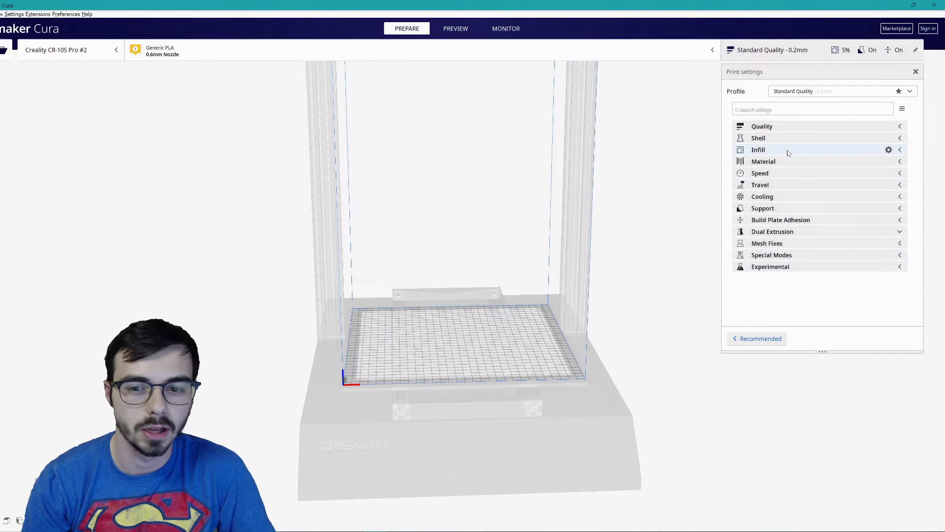
- Glance at the Cooling fan settings, then select Support's 70° overhang angle field
{"action": "left_click", "coordinate": [784, 198]}
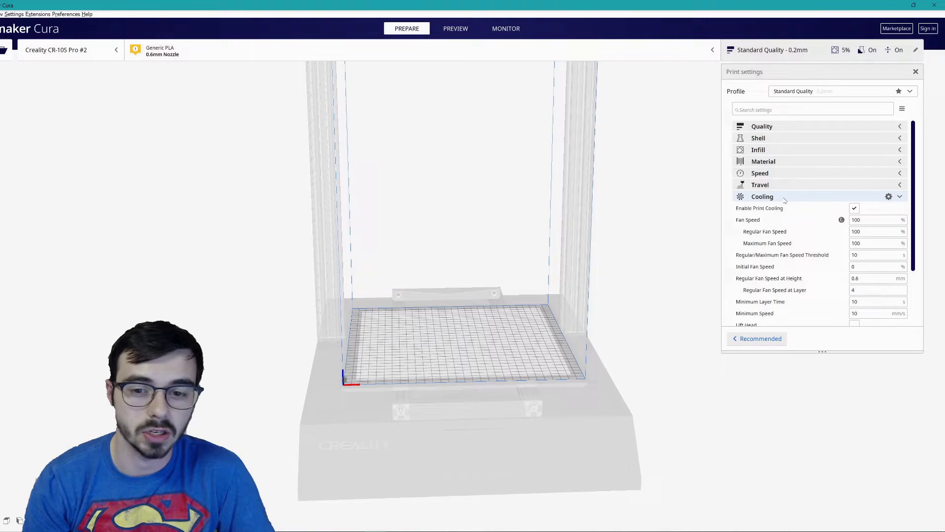
{"action": "scroll", "coordinate": [788, 226], "scroll_direction": "down", "scroll_amount": 1}
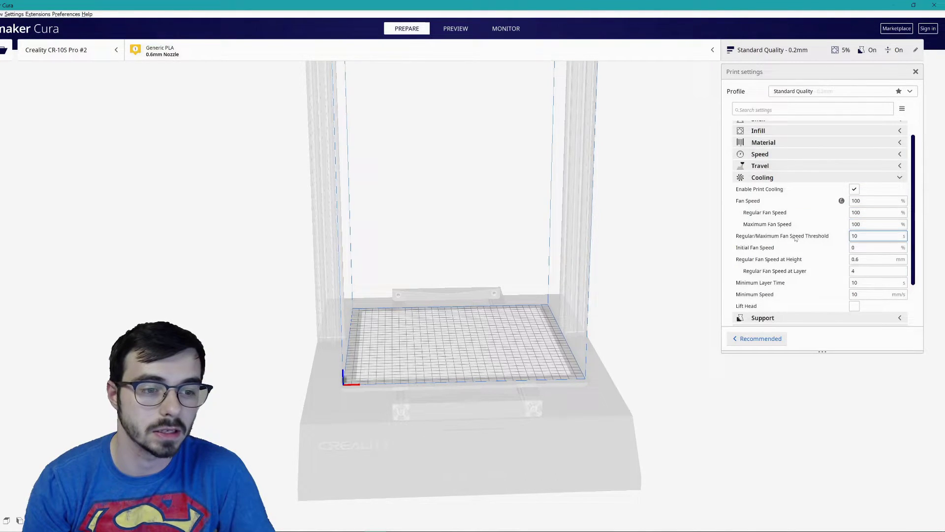
{"action": "scroll", "coordinate": [794, 244], "scroll_direction": "up", "scroll_amount": 1}
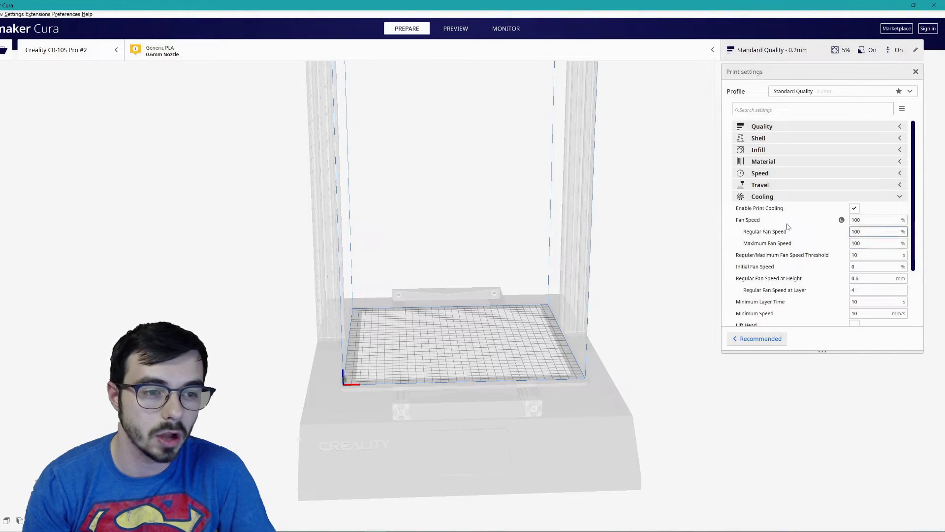
{"action": "left_click", "coordinate": [776, 196]}
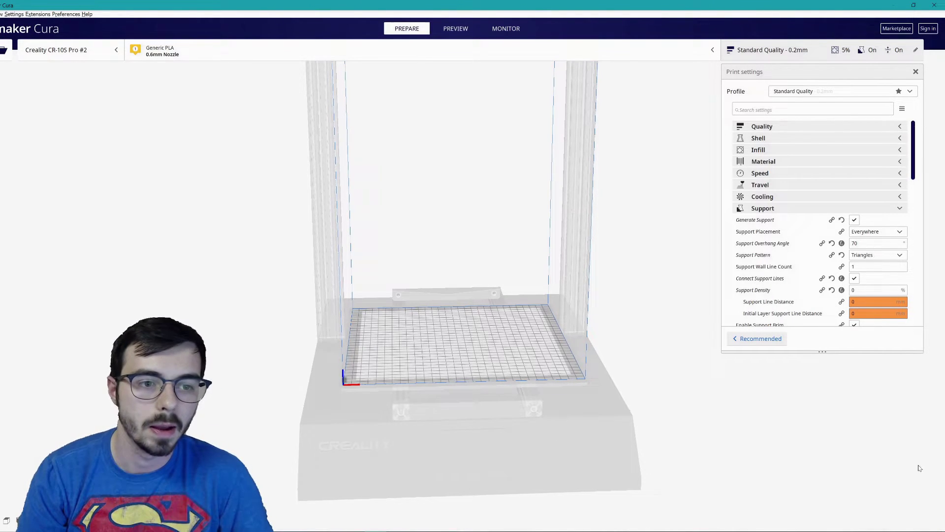
{"action": "left_click", "coordinate": [867, 243]}
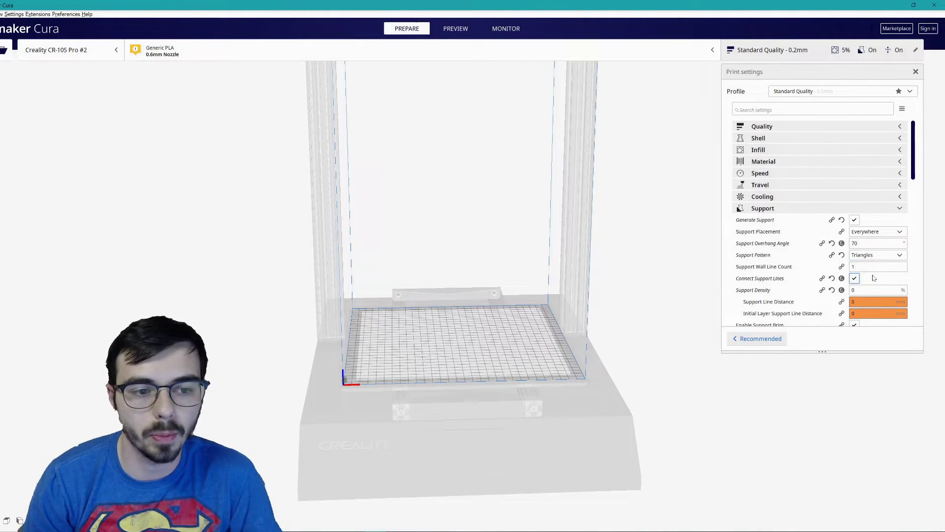
{"action": "scroll", "coordinate": [874, 278], "scroll_direction": "down", "scroll_amount": 1}
{"action": "scroll", "coordinate": [874, 278], "scroll_direction": "down", "scroll_amount": 2}
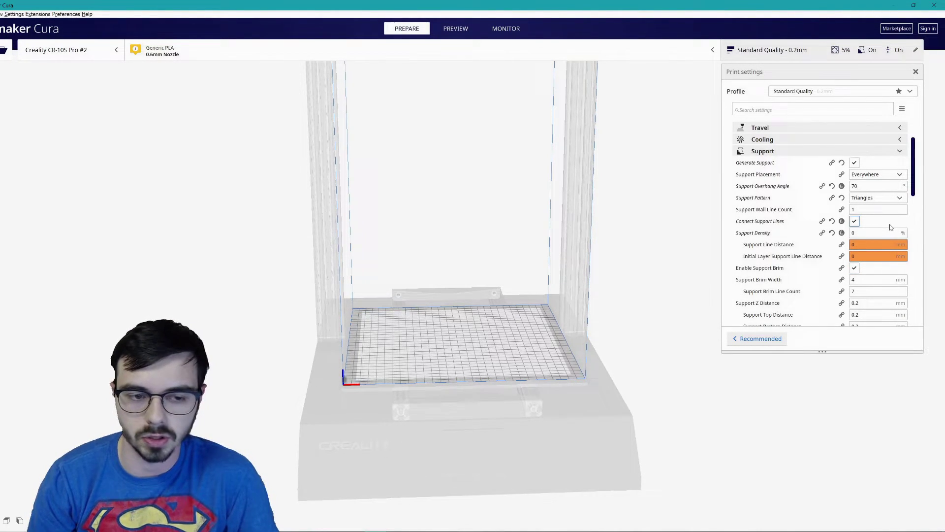
{"action": "scroll", "coordinate": [885, 227], "scroll_direction": "down", "scroll_amount": 1}
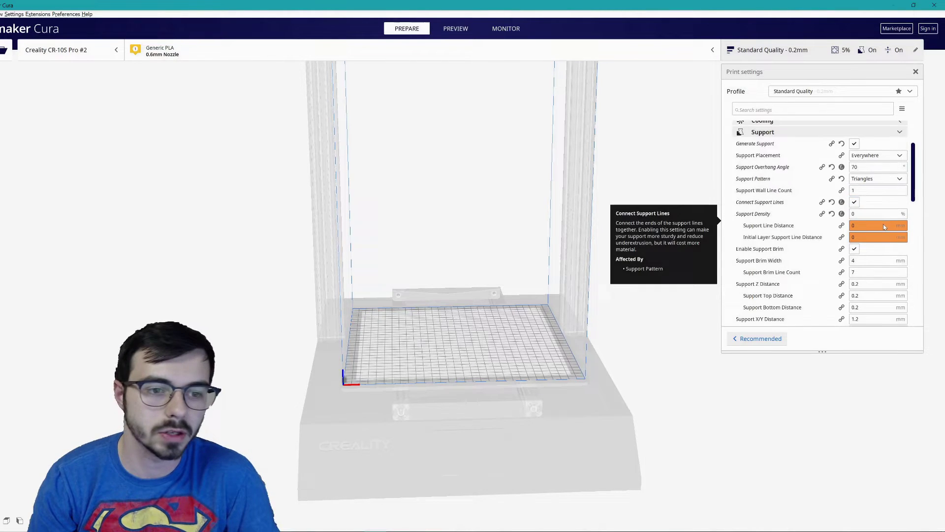
{"action": "scroll", "coordinate": [885, 226], "scroll_direction": "down", "scroll_amount": 3}
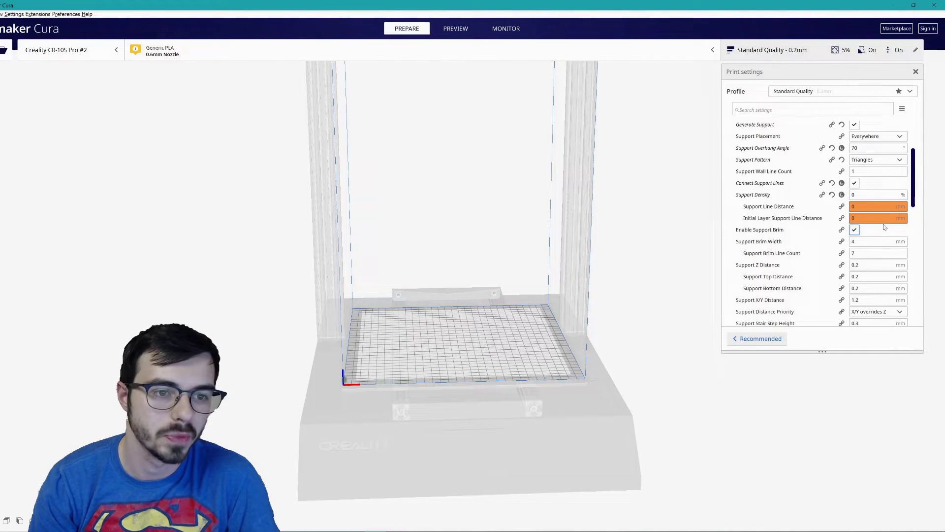
{"action": "scroll", "coordinate": [885, 227], "scroll_direction": "down", "scroll_amount": 4}
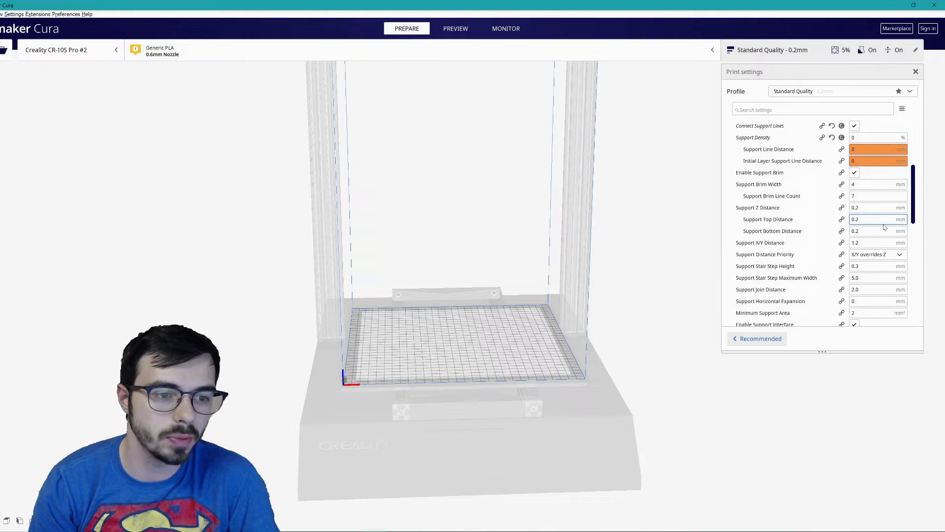
{"action": "scroll", "coordinate": [885, 227], "scroll_direction": "down", "scroll_amount": 5}
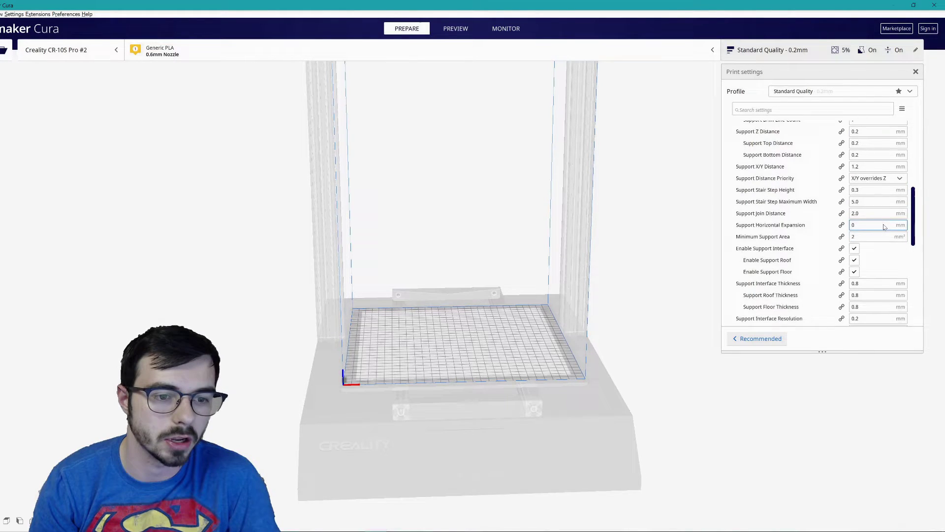
{"action": "scroll", "coordinate": [885, 227], "scroll_direction": "down", "scroll_amount": 4}
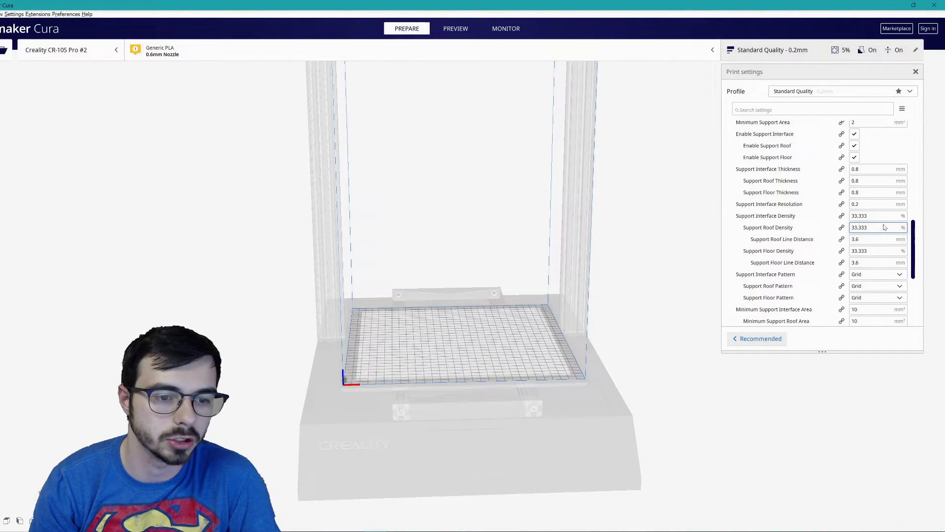
{"action": "scroll", "coordinate": [885, 227], "scroll_direction": "down", "scroll_amount": 4}
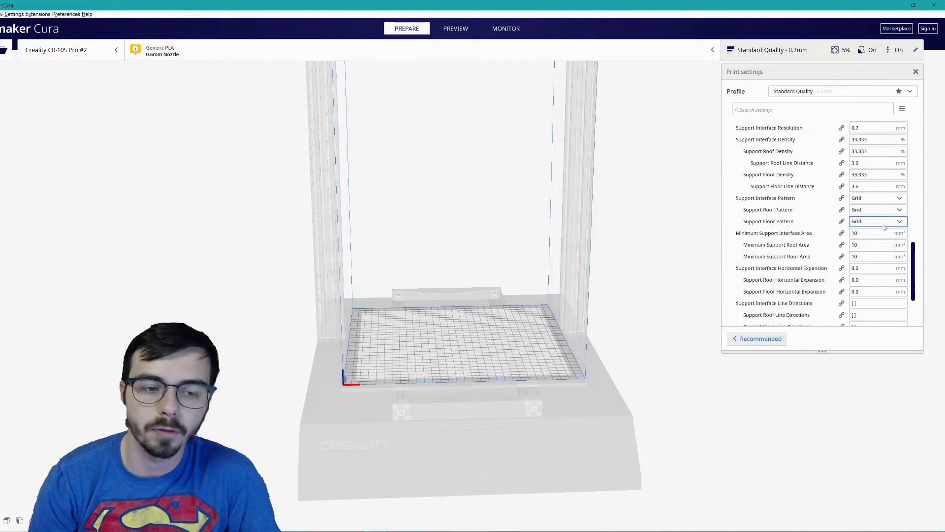
{"action": "scroll", "coordinate": [884, 227], "scroll_direction": "up", "scroll_amount": 12}
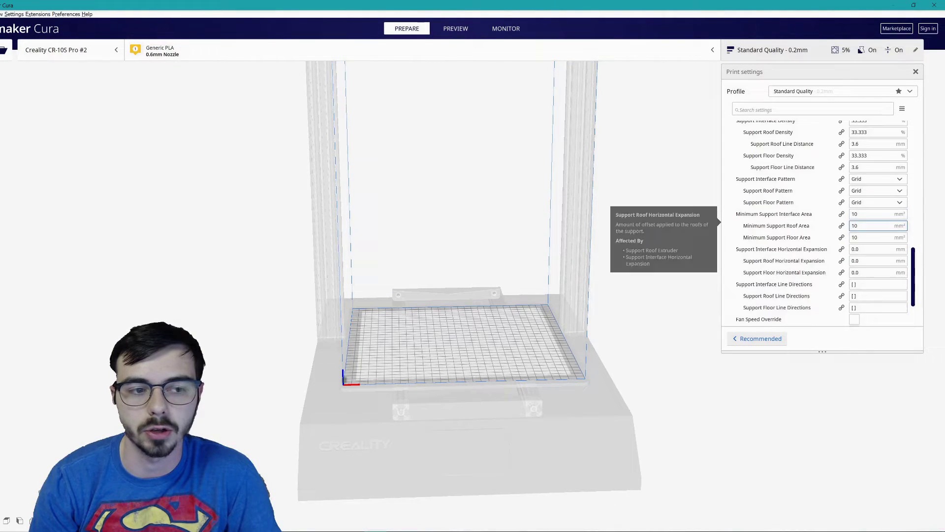
{"action": "scroll", "coordinate": [885, 219], "scroll_direction": "up", "scroll_amount": 4}
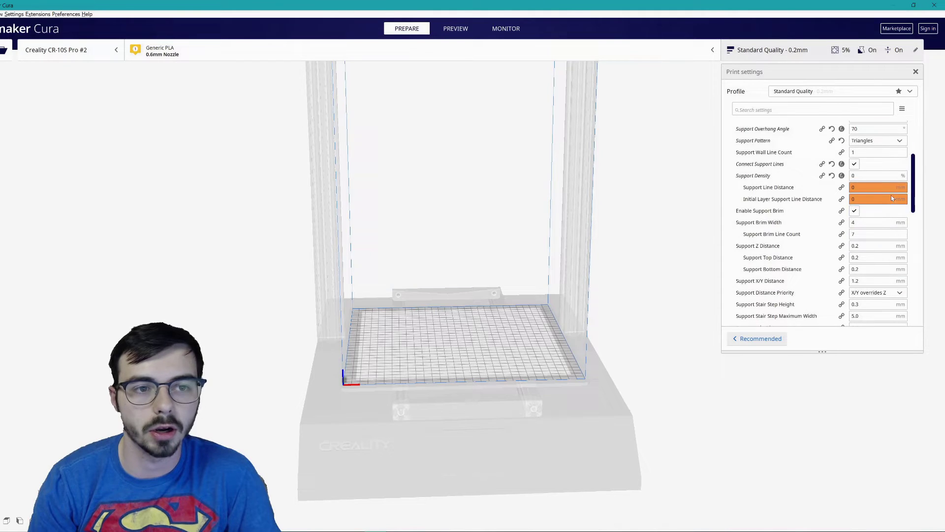
{"action": "left_click", "coordinate": [14, 14]}
{"action": "left_click", "coordinate": [29, 40]}
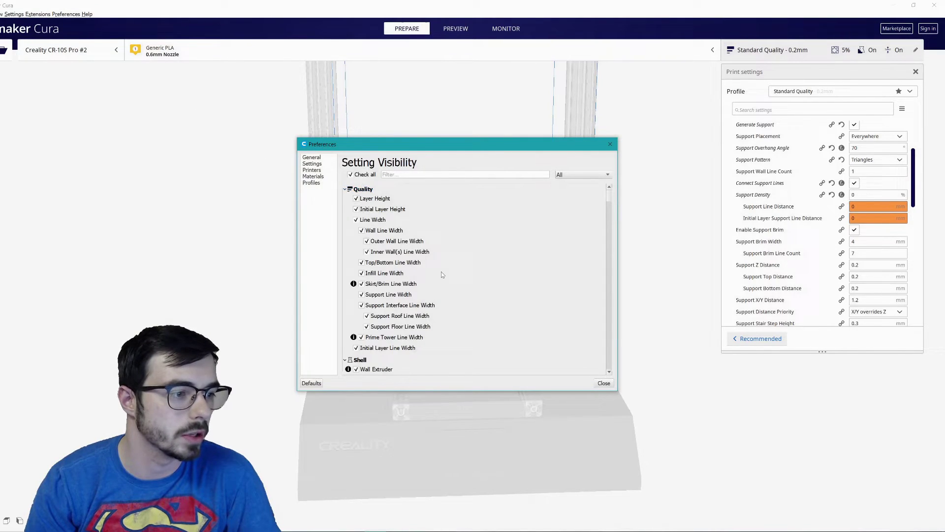
{"action": "scroll", "coordinate": [444, 272], "scroll_direction": "down", "scroll_amount": 5}
{"action": "scroll", "coordinate": [446, 274], "scroll_direction": "down", "scroll_amount": 10}
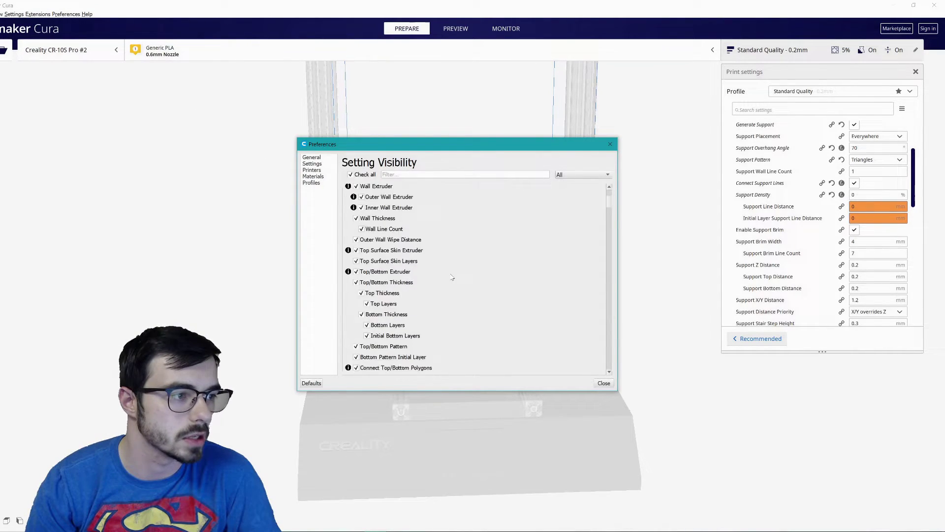
{"action": "scroll", "coordinate": [452, 274], "scroll_direction": "down", "scroll_amount": 6}
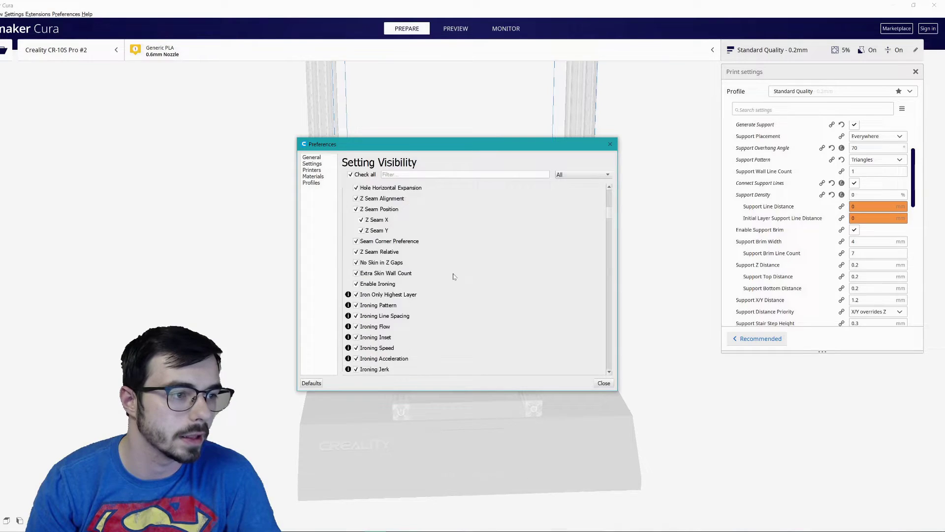
{"action": "left_click", "coordinate": [610, 144]}
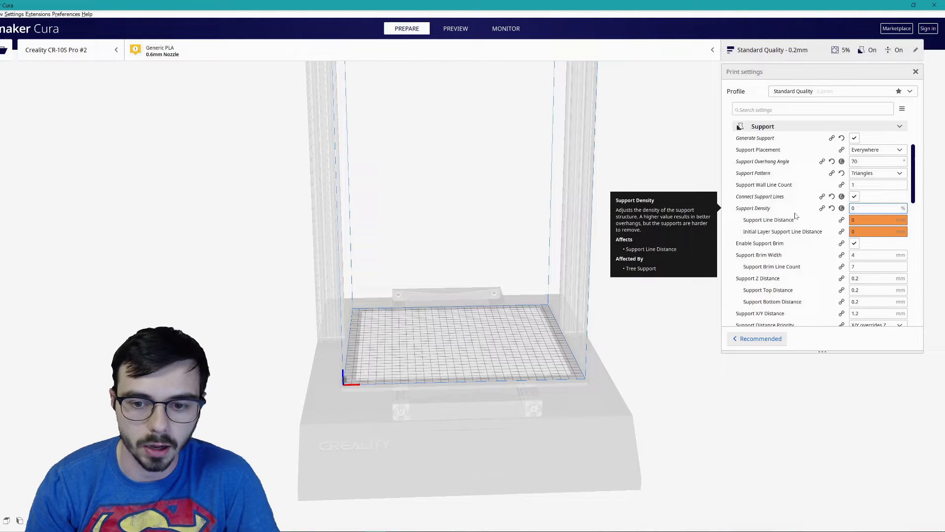
- Review the Build Plate Adhesion type choices, keep Raft, and fold the section away
{"action": "left_click", "coordinate": [768, 127]}
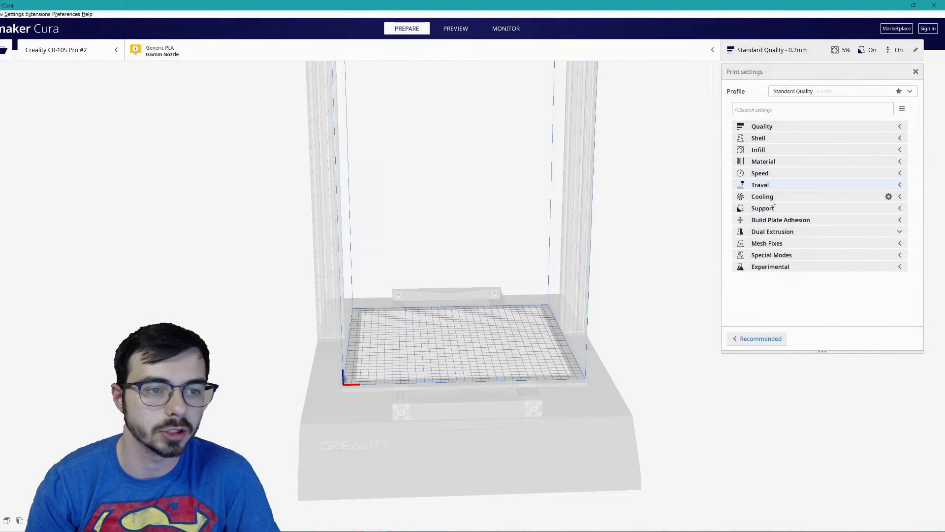
{"action": "left_click", "coordinate": [779, 222]}
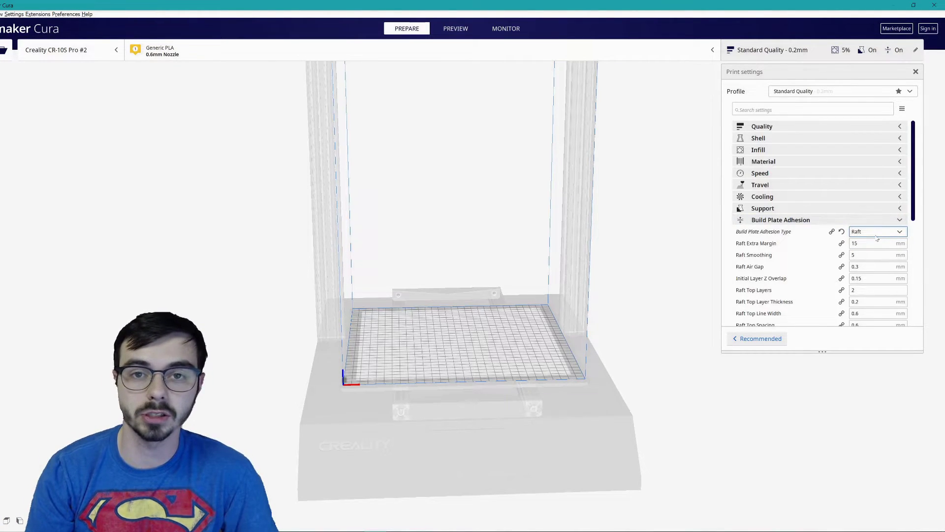
{"action": "mouse_move", "coordinate": [877, 238]}
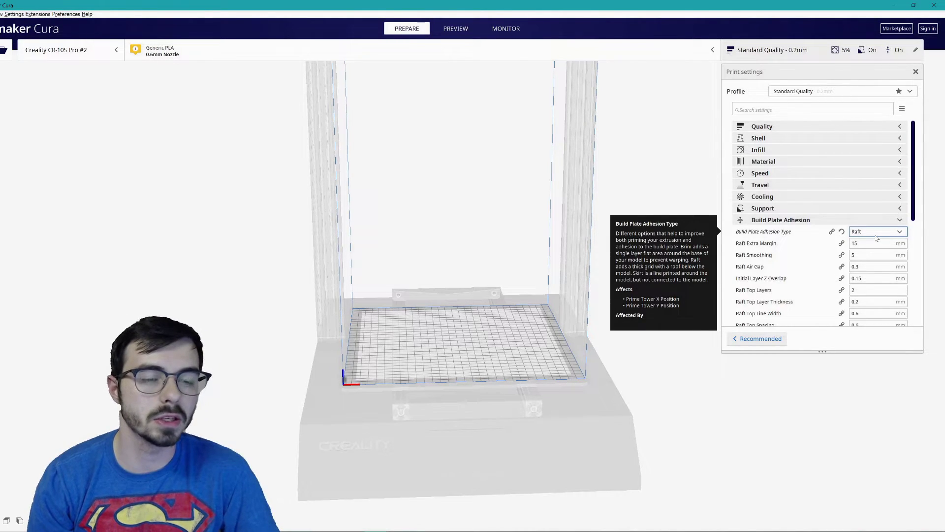
{"action": "left_click", "coordinate": [877, 236]}
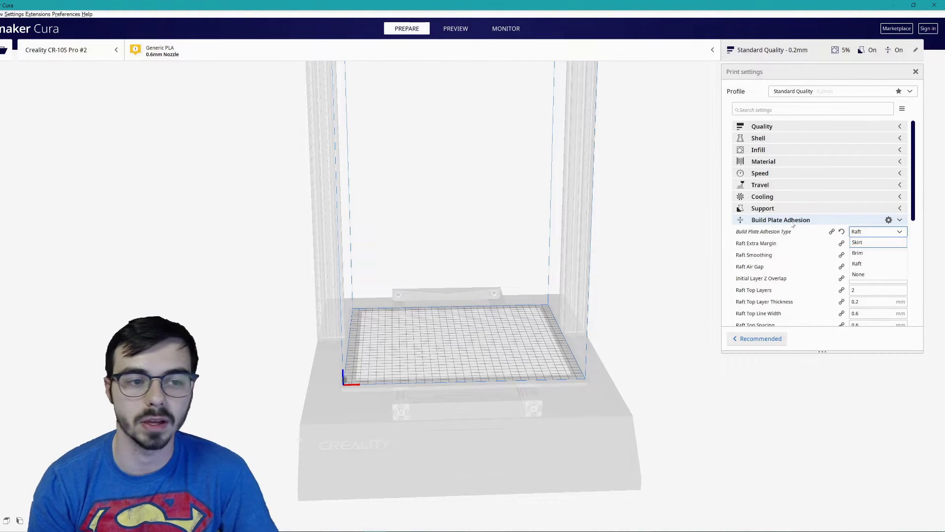
{"action": "left_click", "coordinate": [815, 224]}
{"action": "left_click", "coordinate": [815, 223]}
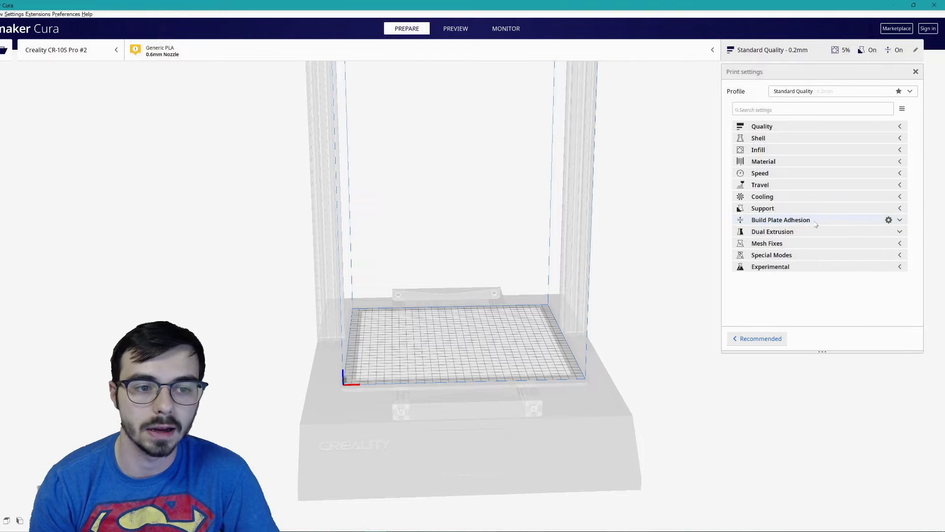
{"action": "left_click", "coordinate": [815, 224]}
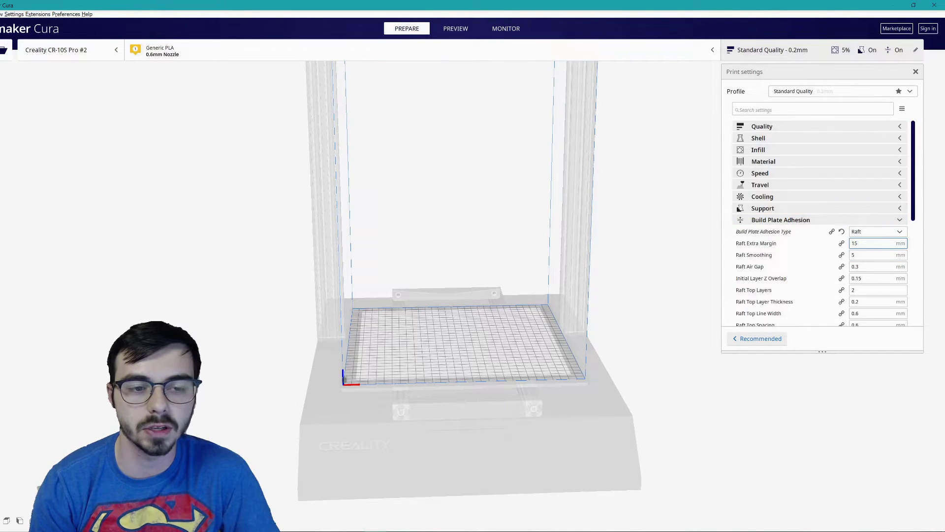
{"action": "mouse_move", "coordinate": [768, 243]}
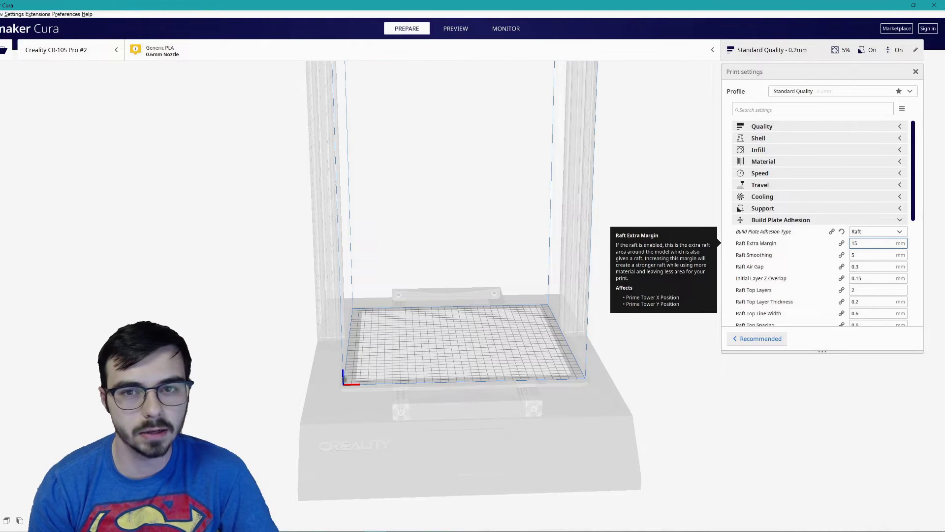
{"action": "scroll", "coordinate": [812, 271], "scroll_direction": "down", "scroll_amount": 2}
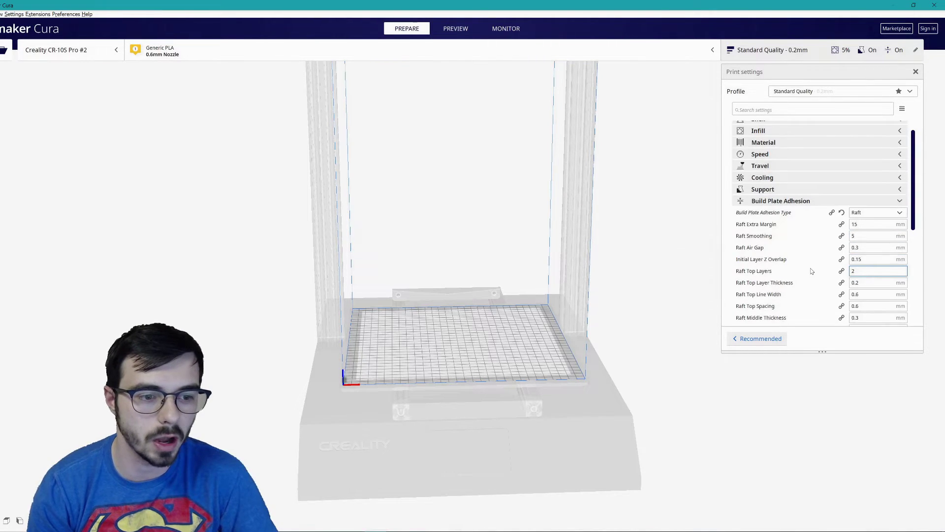
{"action": "scroll", "coordinate": [812, 271], "scroll_direction": "down", "scroll_amount": 6}
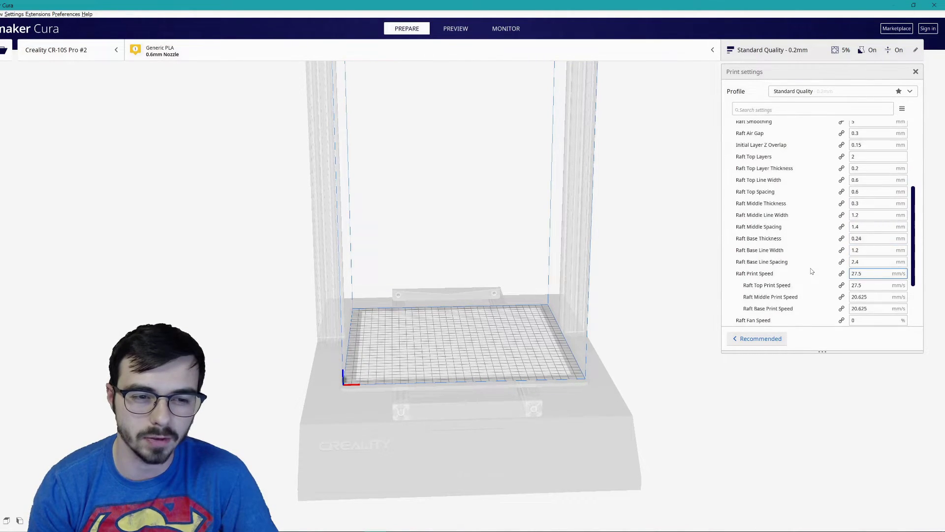
{"action": "scroll", "coordinate": [812, 270], "scroll_direction": "down", "scroll_amount": 3}
{"action": "scroll", "coordinate": [811, 275], "scroll_direction": "up", "scroll_amount": 9}
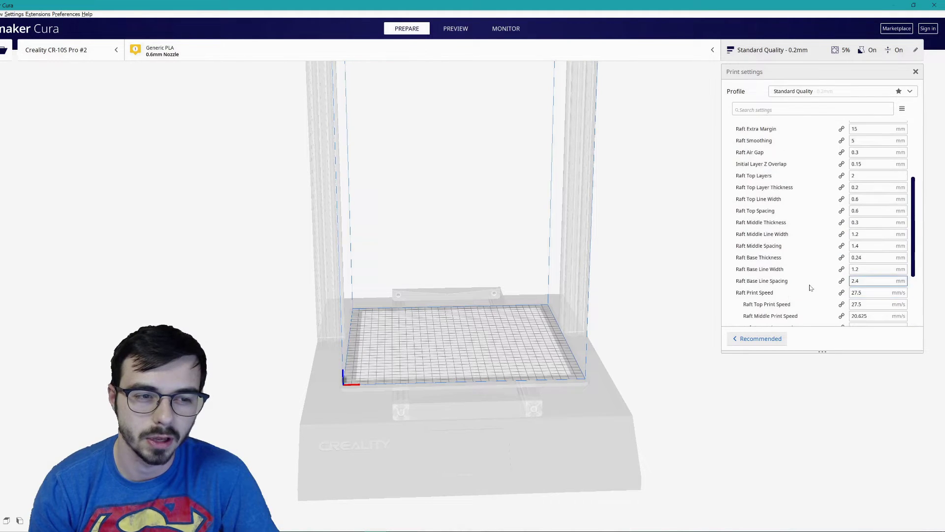
{"action": "left_click", "coordinate": [785, 182]}
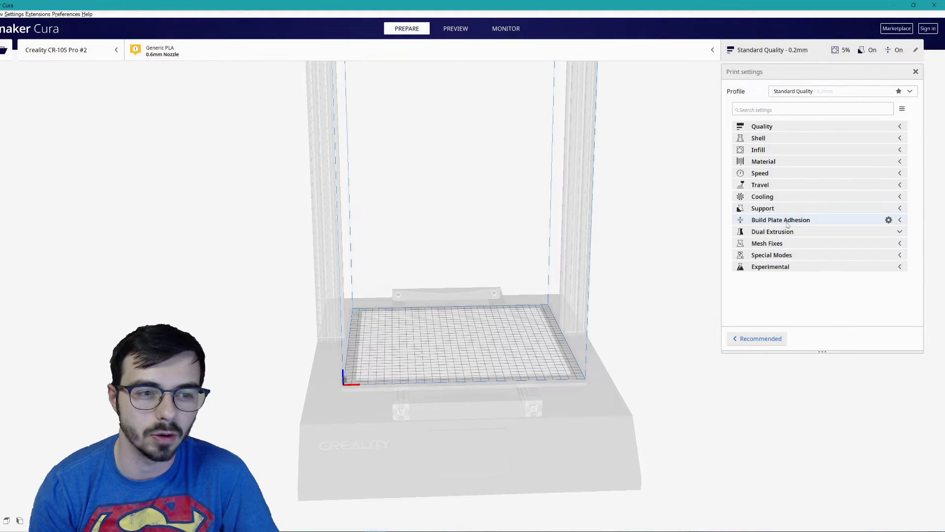
- Peek at Special Modes, then expand Experimental showing Tree Support off and Middle slicing tolerance
{"action": "left_click", "coordinate": [790, 257]}
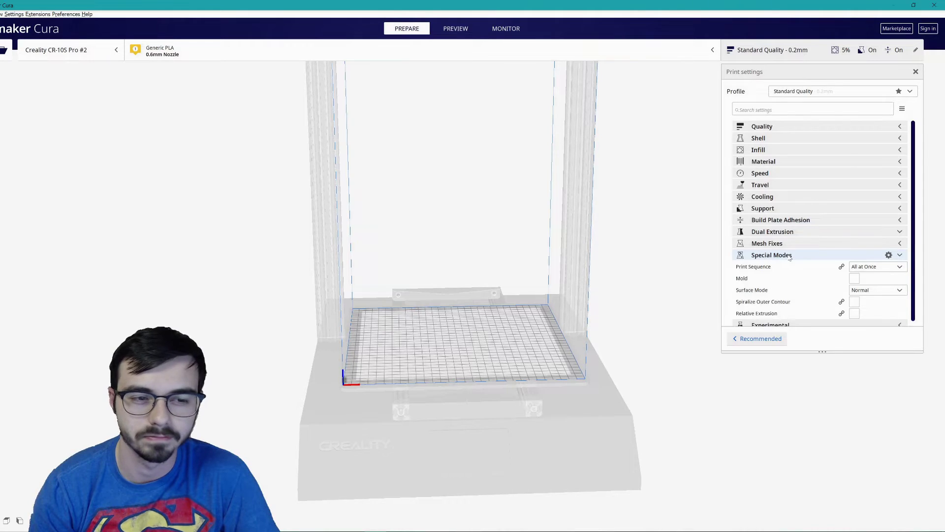
{"action": "left_click", "coordinate": [790, 256]}
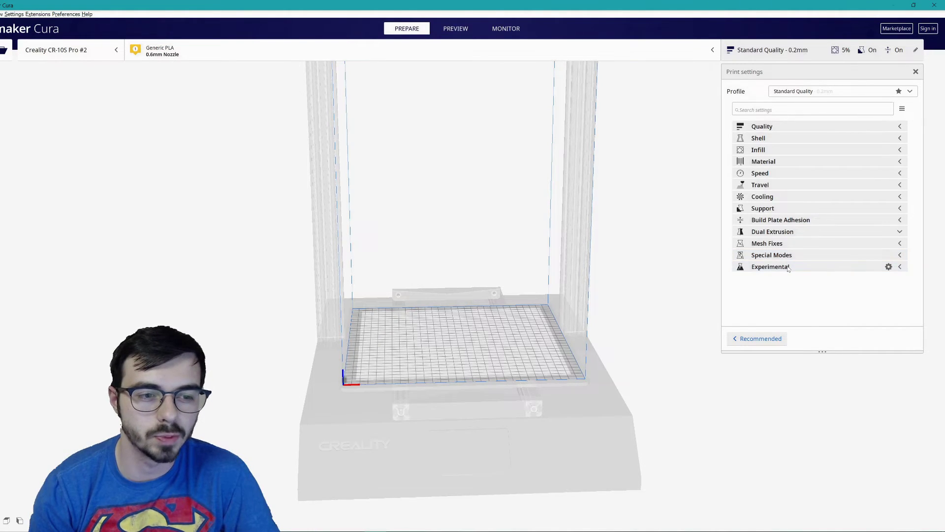
{"action": "left_click", "coordinate": [788, 267]}
{"action": "mouse_move", "coordinate": [826, 292]}
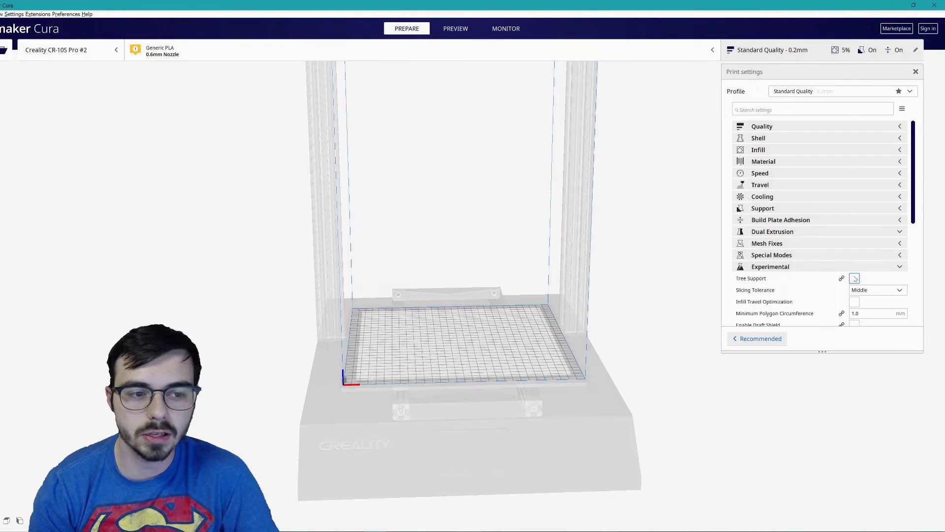
{"action": "mouse_move", "coordinate": [855, 279]}
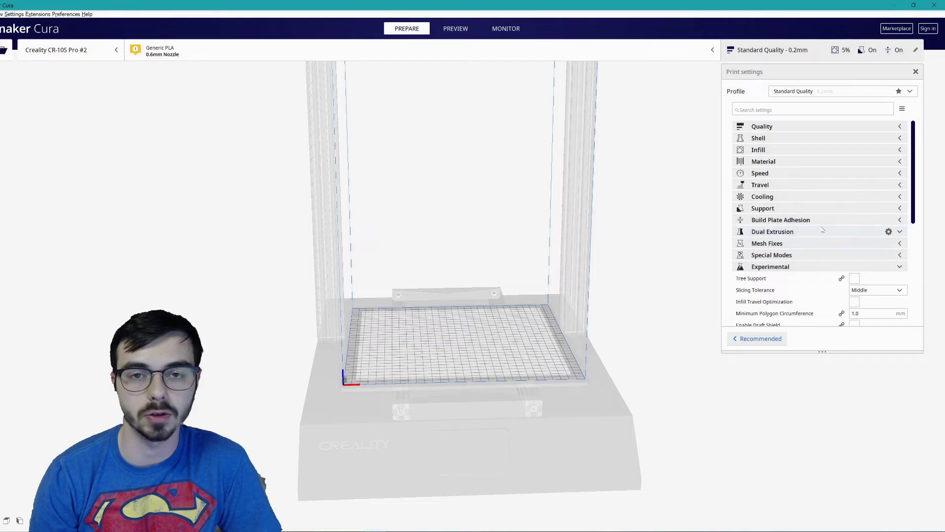
{"action": "left_click", "coordinate": [793, 211]}
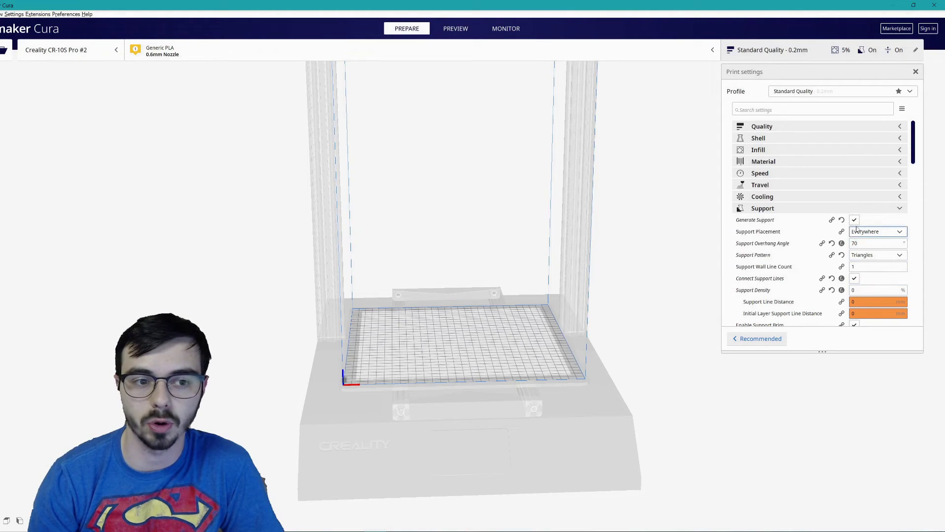
{"action": "left_click", "coordinate": [830, 211]}
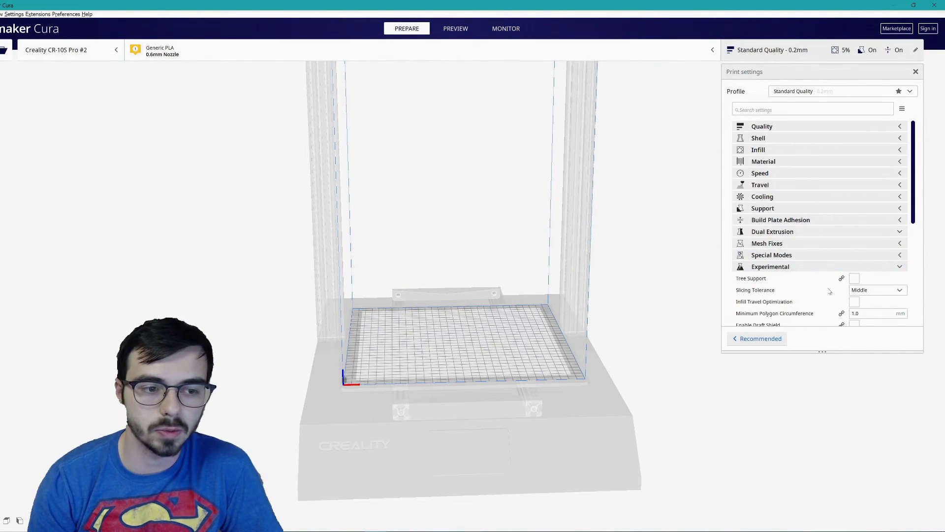
{"action": "scroll", "coordinate": [830, 292], "scroll_direction": "down", "scroll_amount": 1}
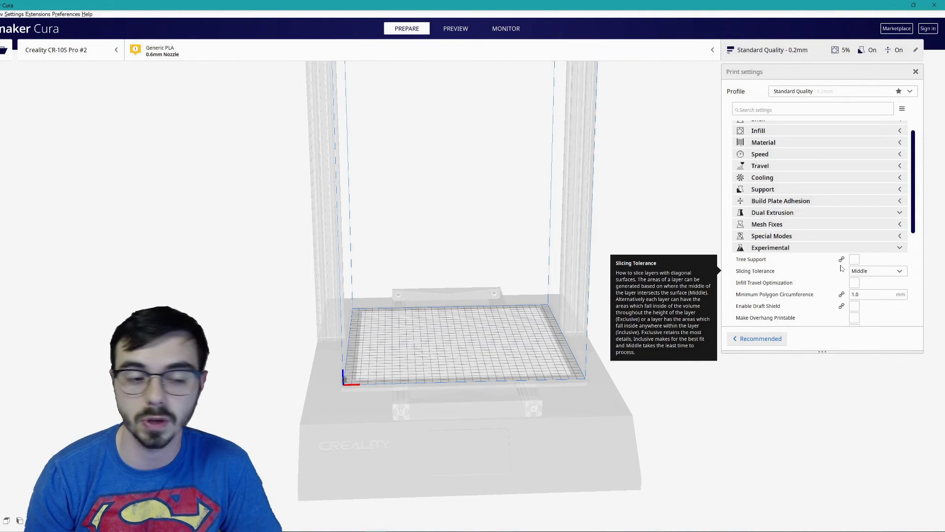
{"action": "scroll", "coordinate": [841, 268], "scroll_direction": "down", "scroll_amount": 5}
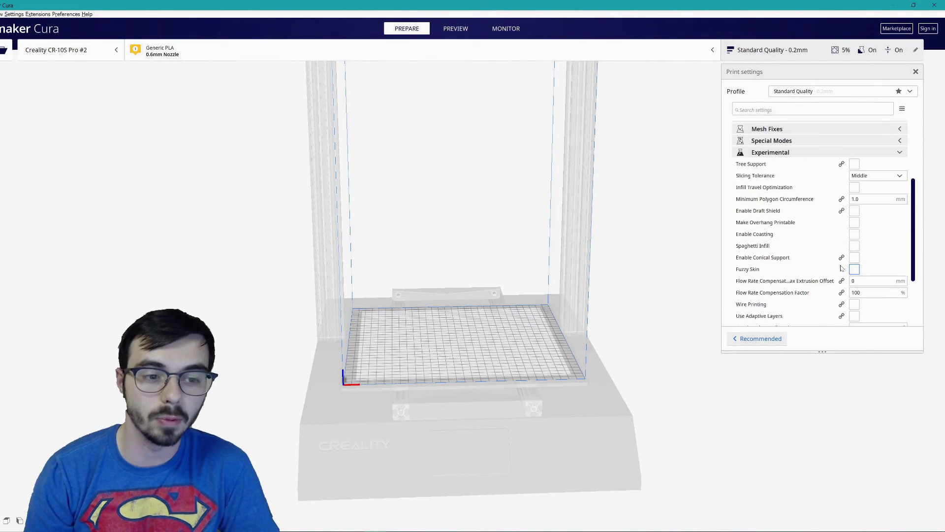
{"action": "scroll", "coordinate": [841, 268], "scroll_direction": "down", "scroll_amount": 5}
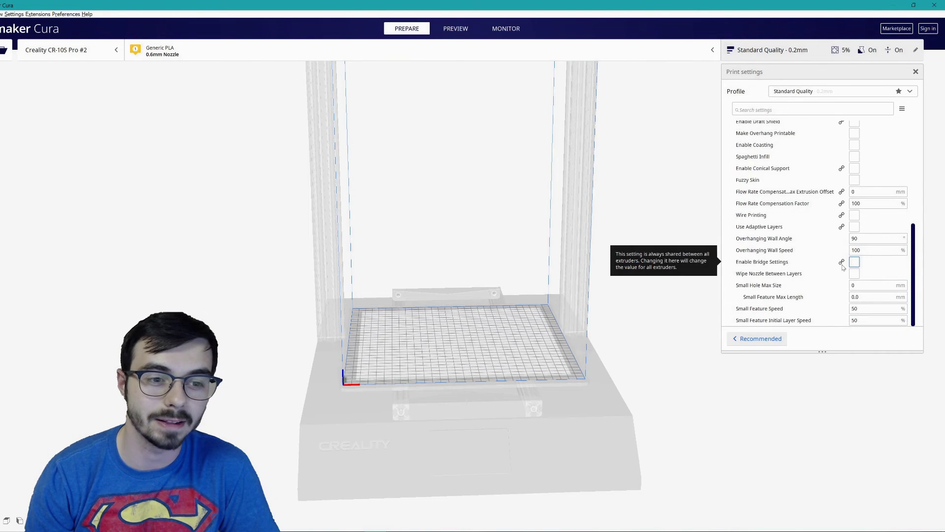
{"action": "scroll", "coordinate": [842, 268], "scroll_direction": "up", "scroll_amount": 5}
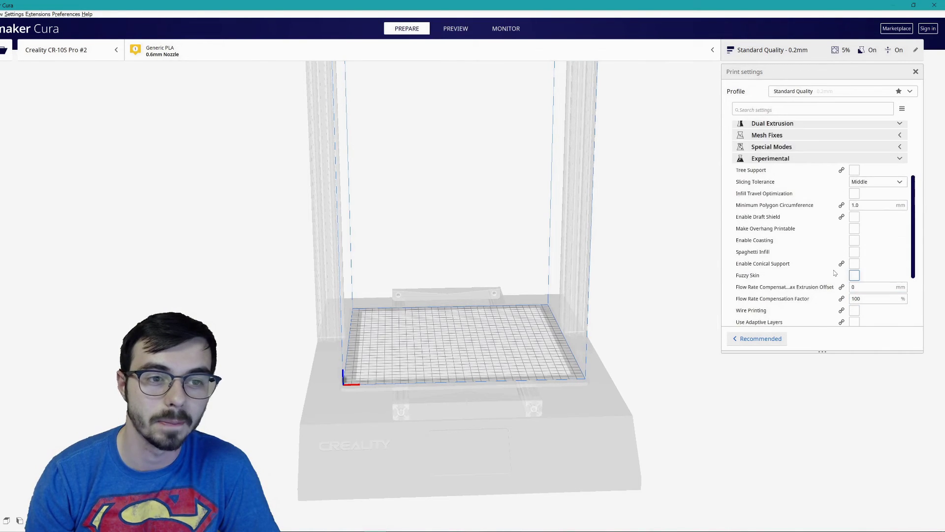
- Fold away the Experimental category so Quality through Experimental are all collapsed
{"action": "left_click", "coordinate": [782, 159]}
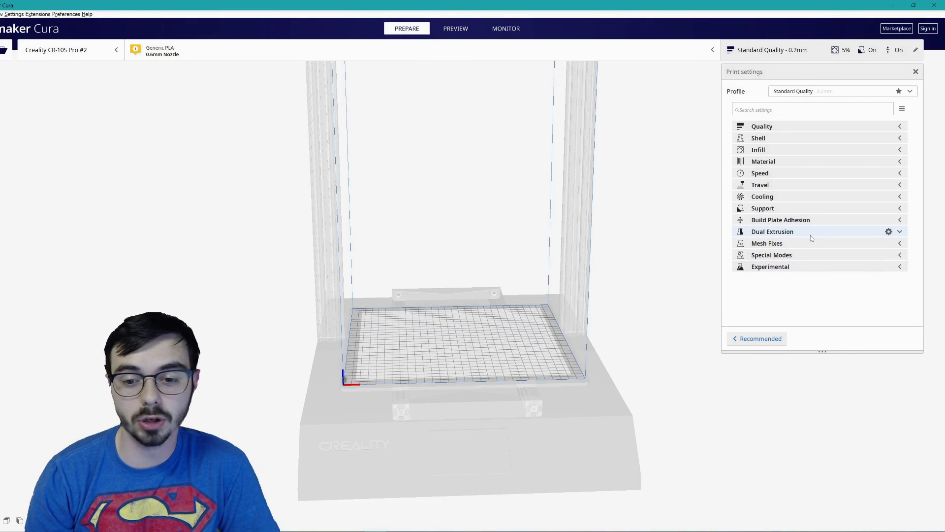